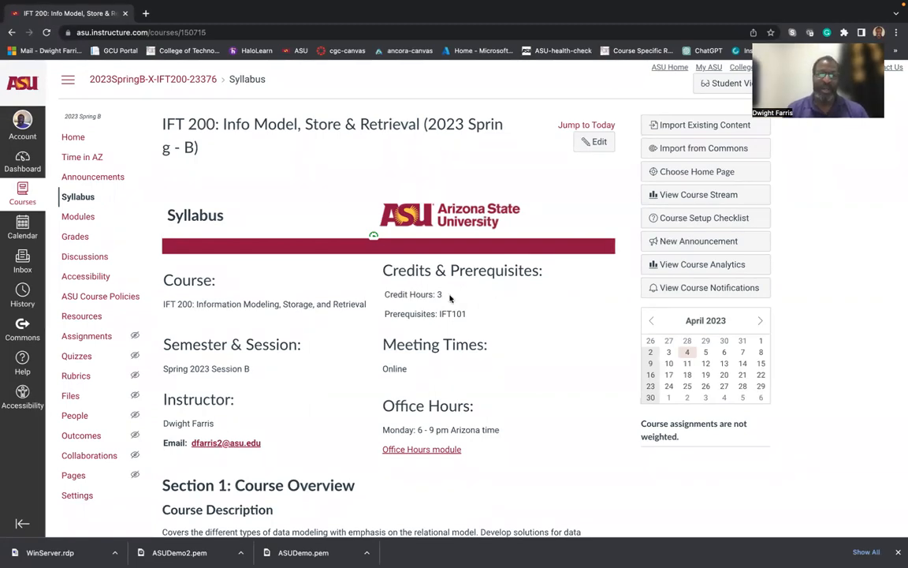
Scroll through the IFT 200 Syllabus page to review course details, meeting times and office hours.
scroll(399, 272, down, 2)
scroll(398, 269, up, 3)
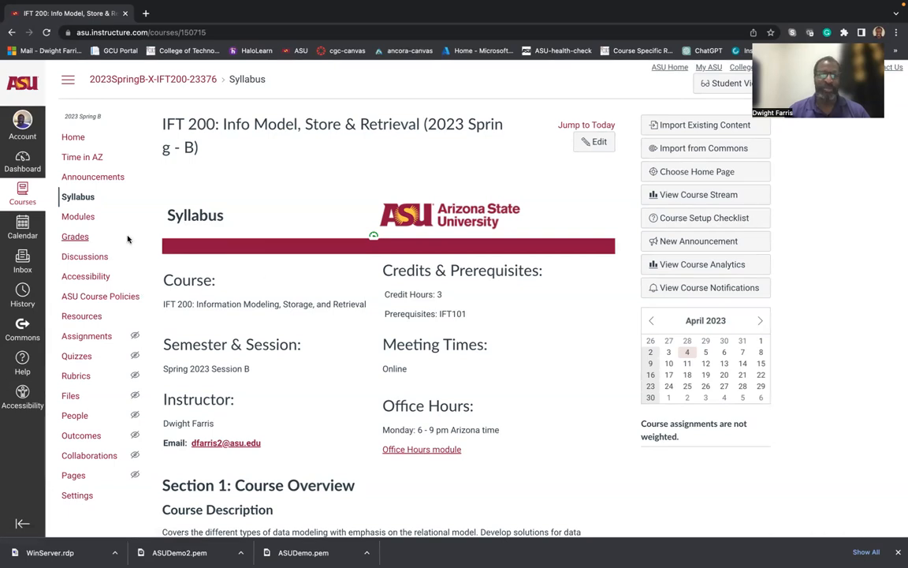
scroll(104, 218, up, 1)
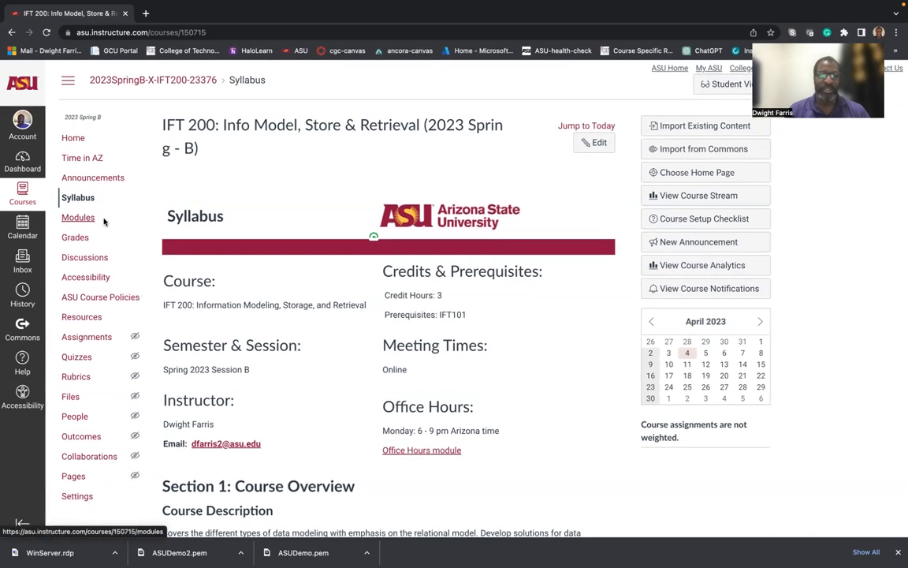
Go to the IFT 200 Modules page and scroll down to the Module 3 items.
click(78, 223)
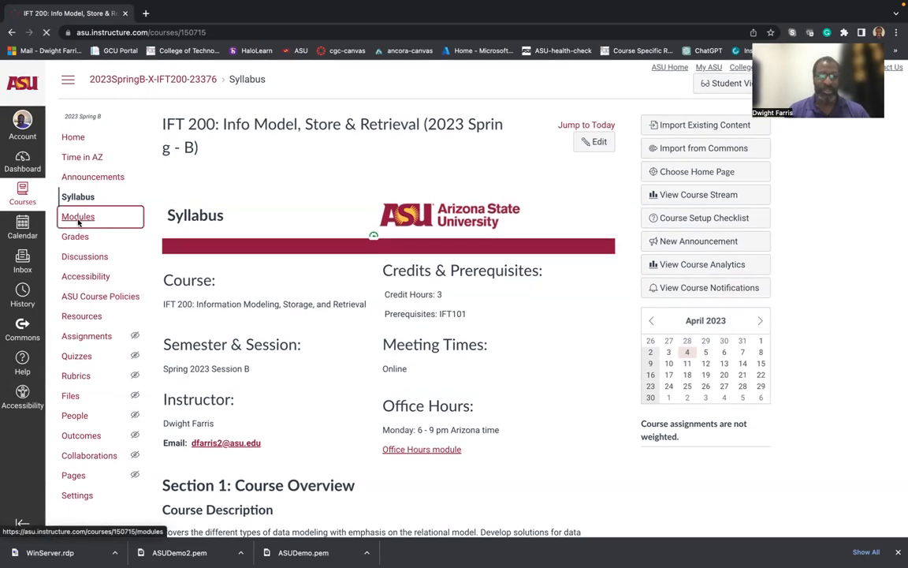
scroll(215, 286, down, 2)
scroll(216, 286, down, 15)
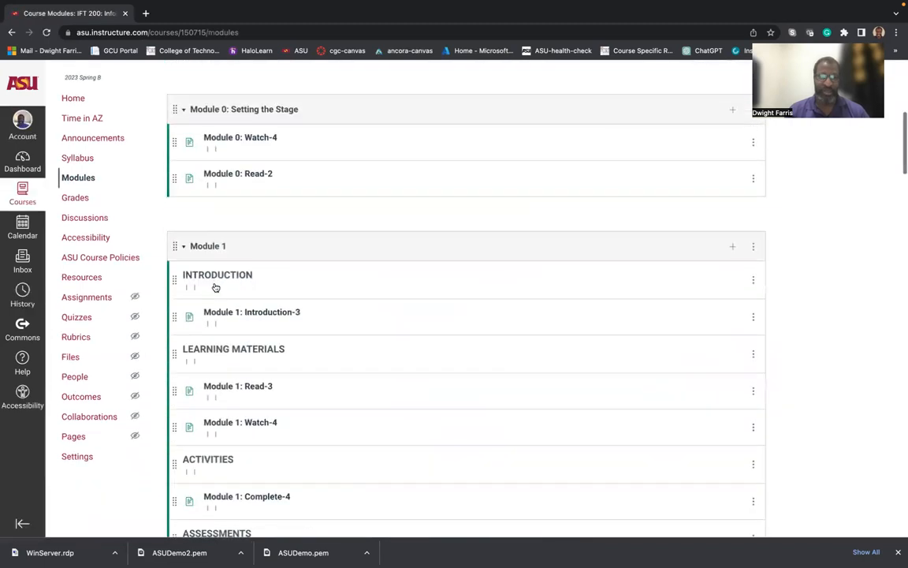
scroll(215, 286, down, 2)
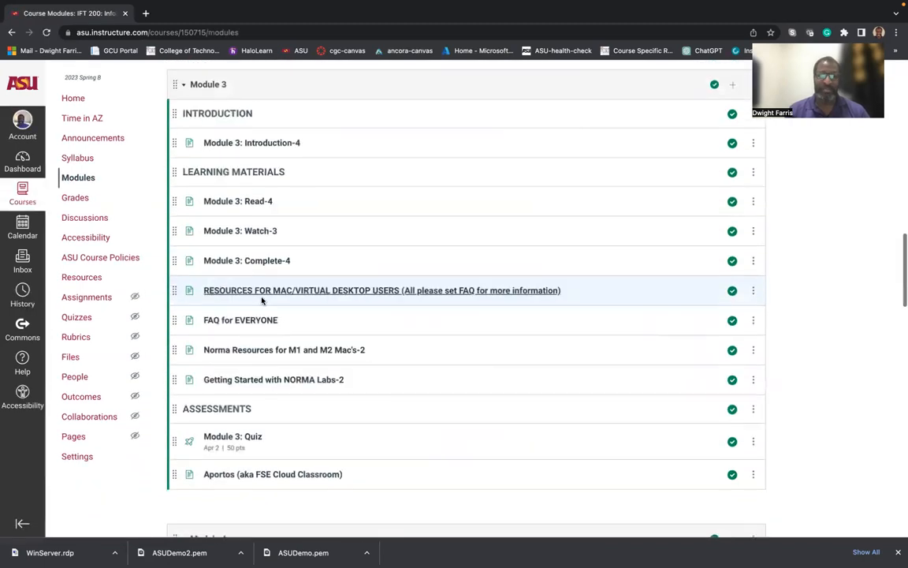
Open 'Norma Resources for M1 and M2 Mac's-2' and review its AWS free-account cautions and EC2 guides.
click(274, 351)
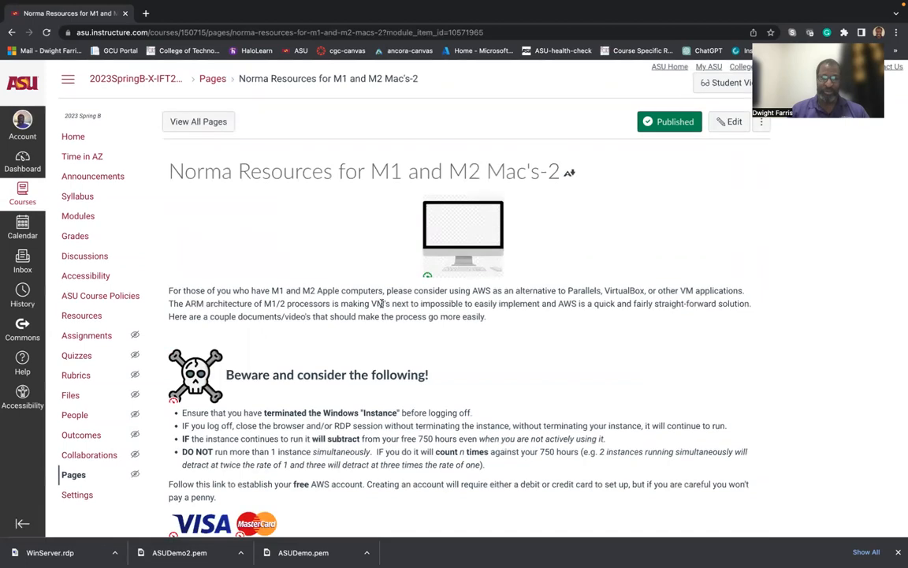
scroll(382, 306, down, 5)
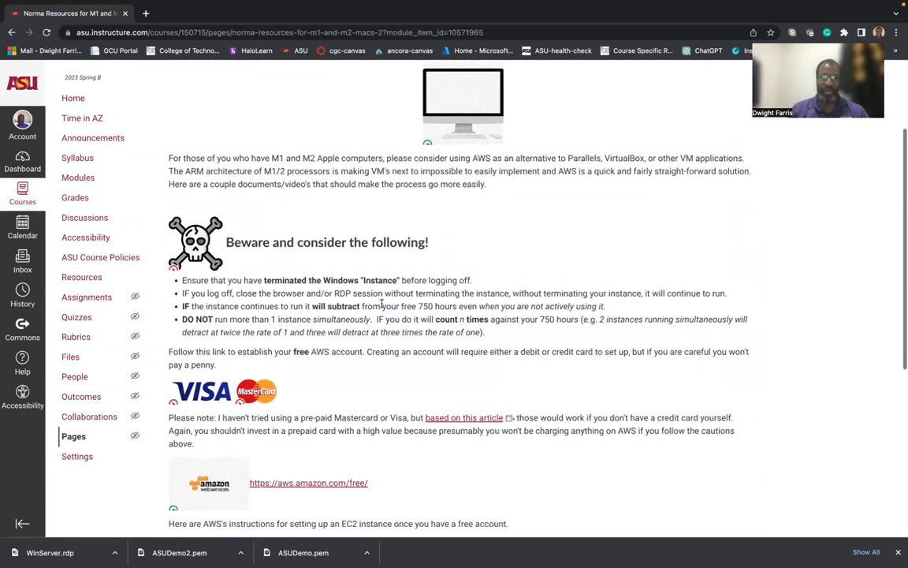
scroll(382, 303, up, 1)
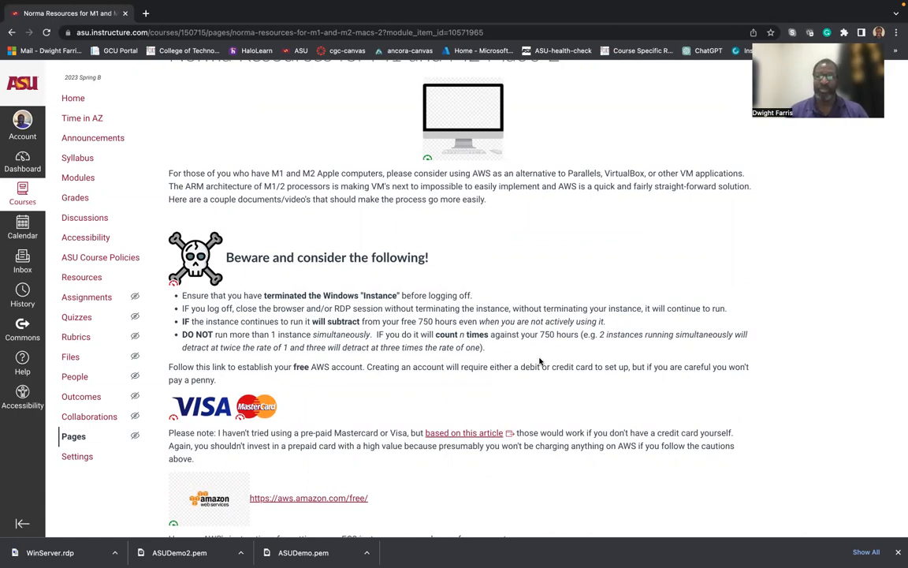
scroll(549, 332, down, 5)
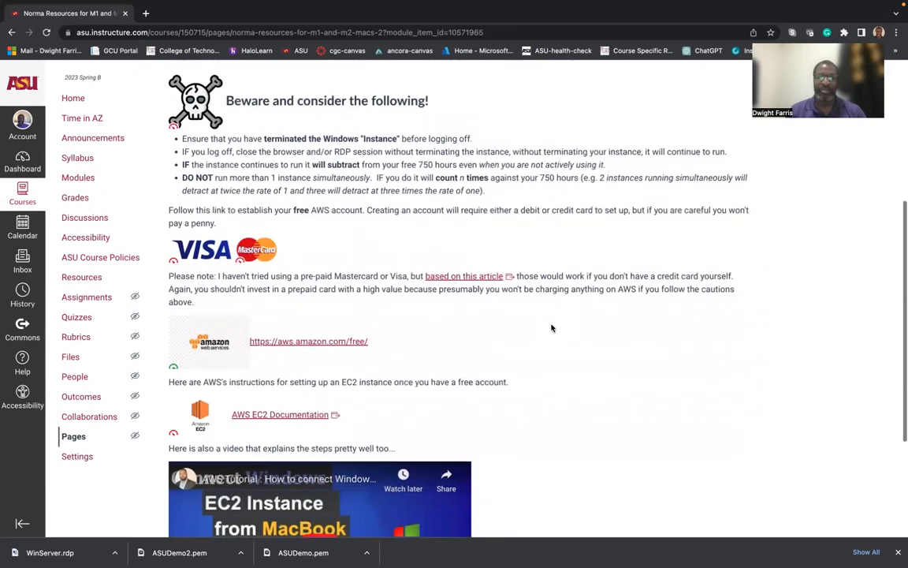
scroll(551, 325, up, 1)
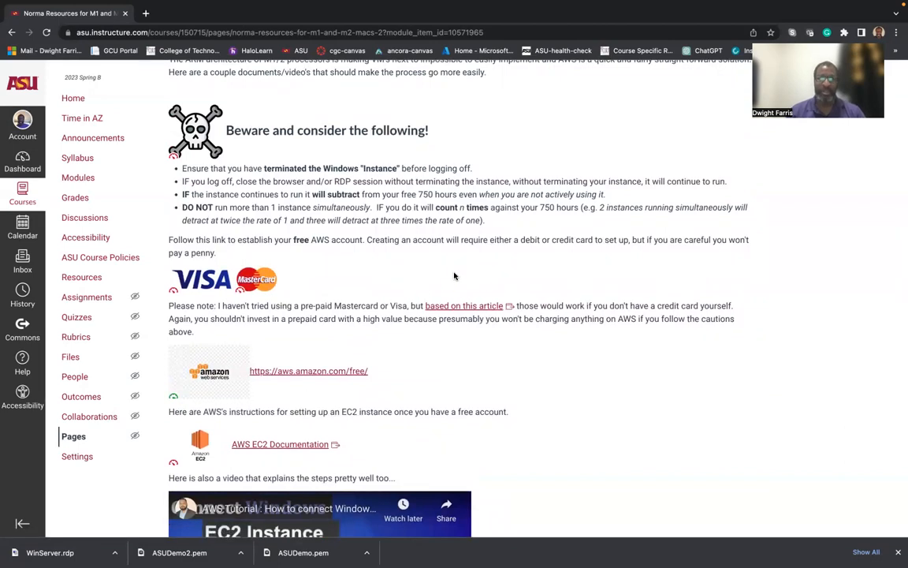
scroll(454, 276, down, 4)
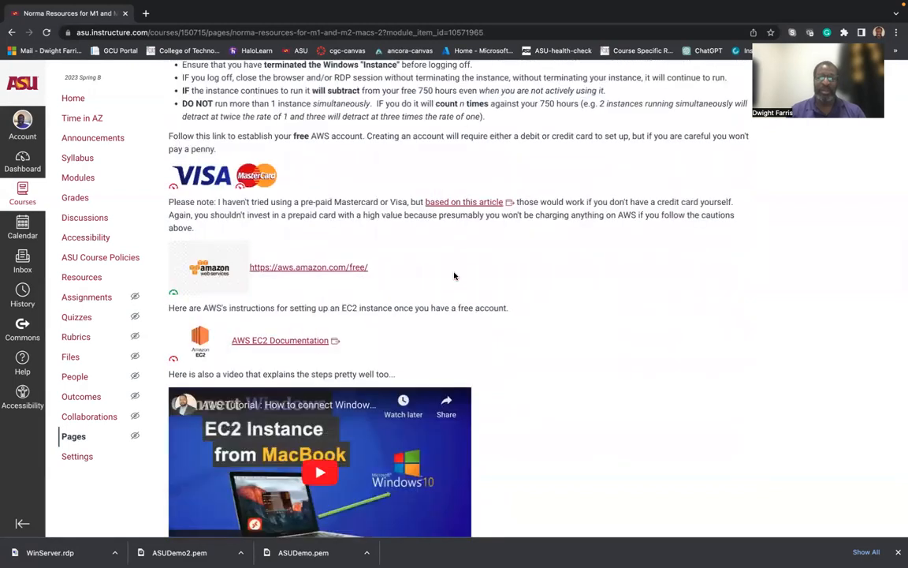
scroll(454, 276, down, 1)
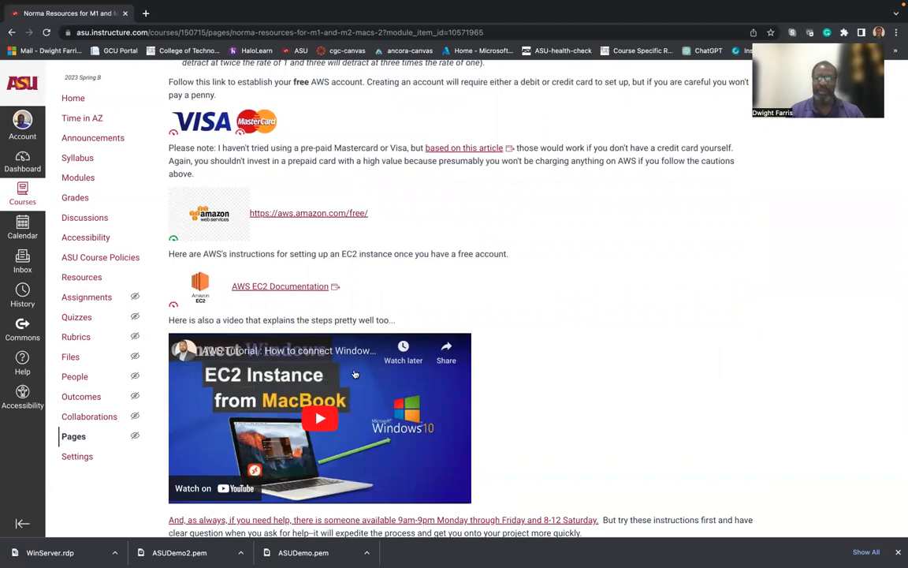
scroll(347, 394, up, 1)
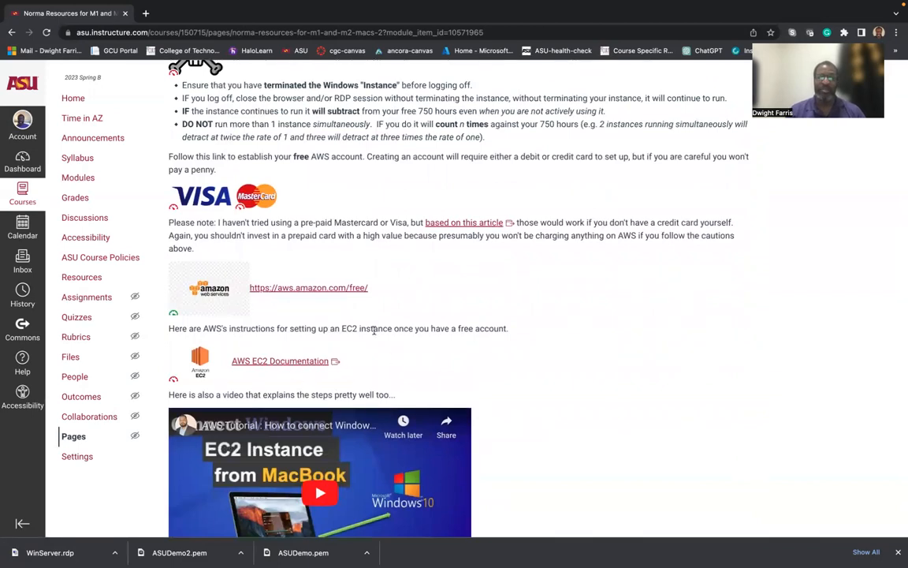
click(313, 290)
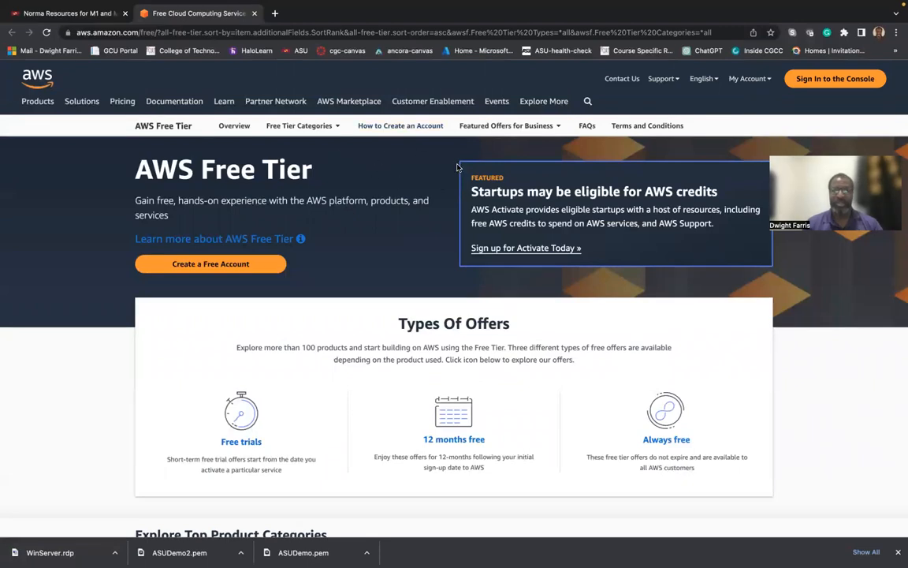
Sign in to the AWS Management Console as root user with the account e-mail and password.
click(828, 84)
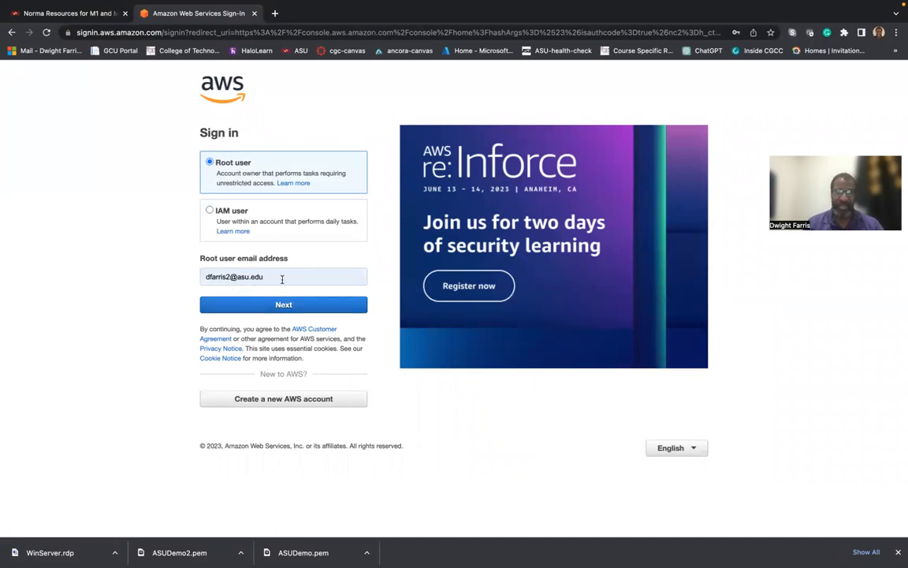
click(267, 305)
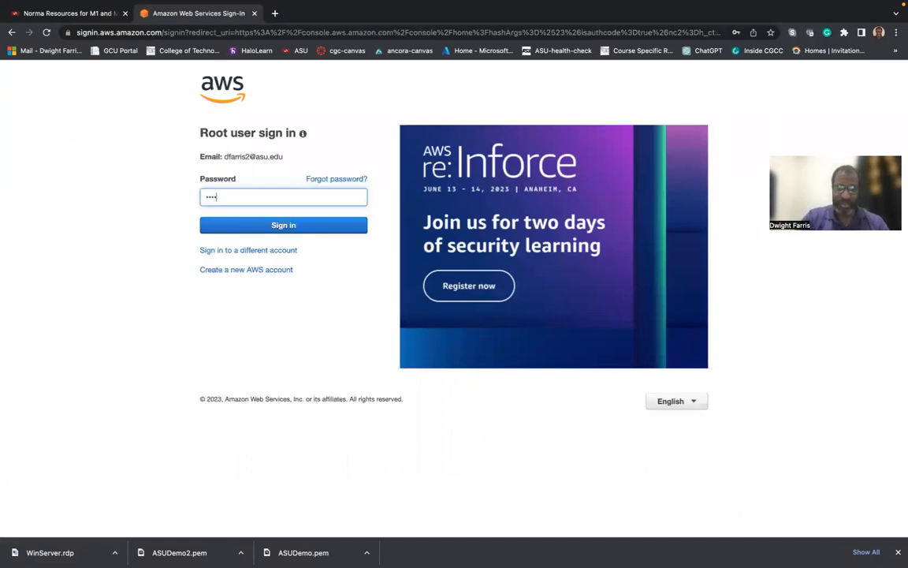
text(•••••••••)
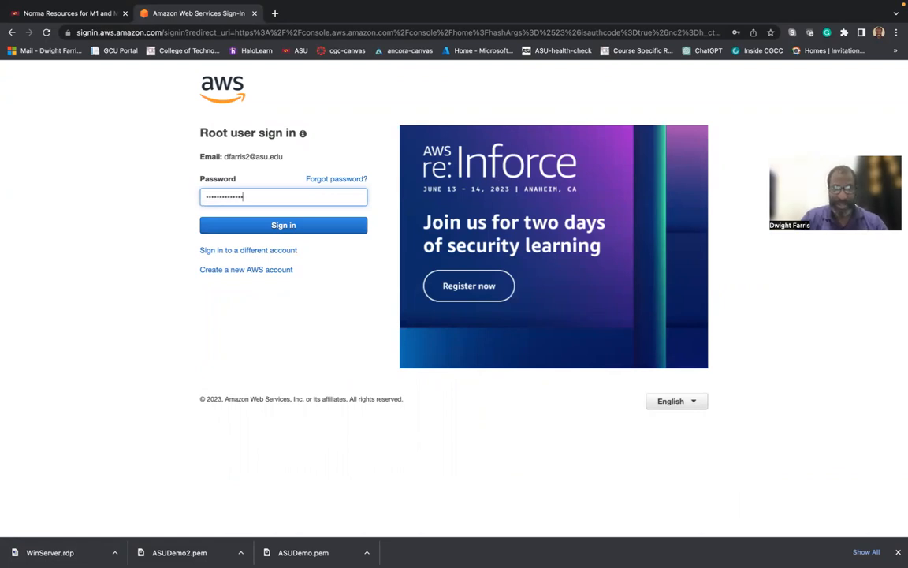
key(Return)
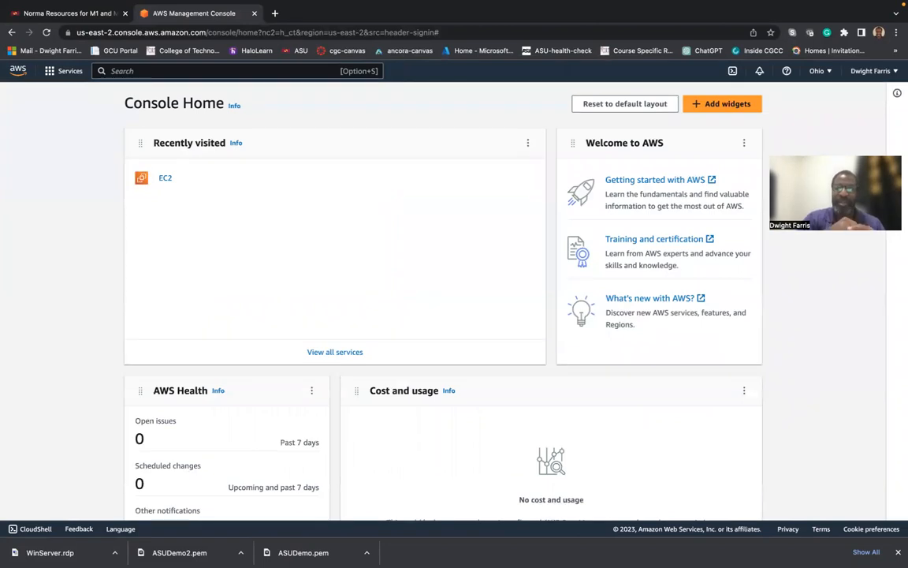
Scroll through the Console Home widgets and return to the top.
scroll(464, 482, down, 3)
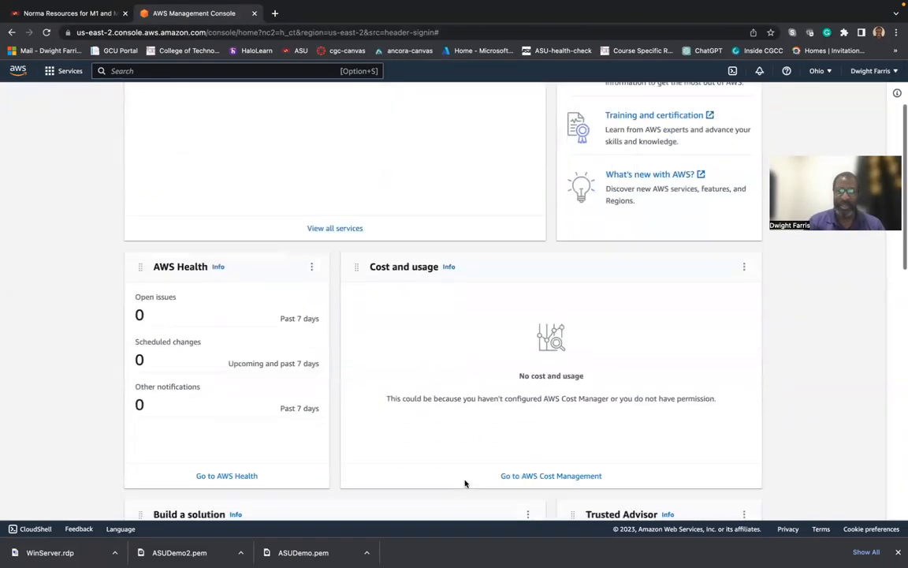
scroll(482, 381, up, 2)
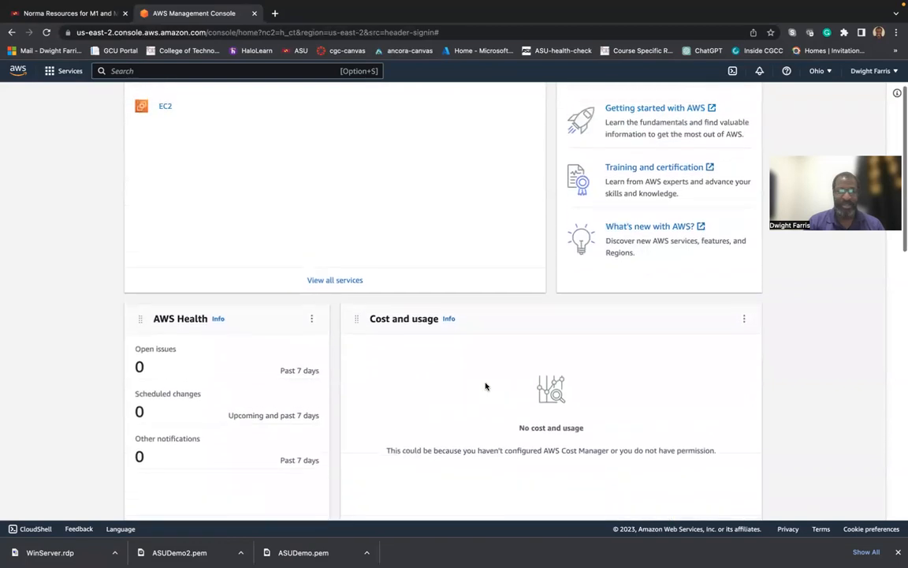
scroll(485, 386, up, 2)
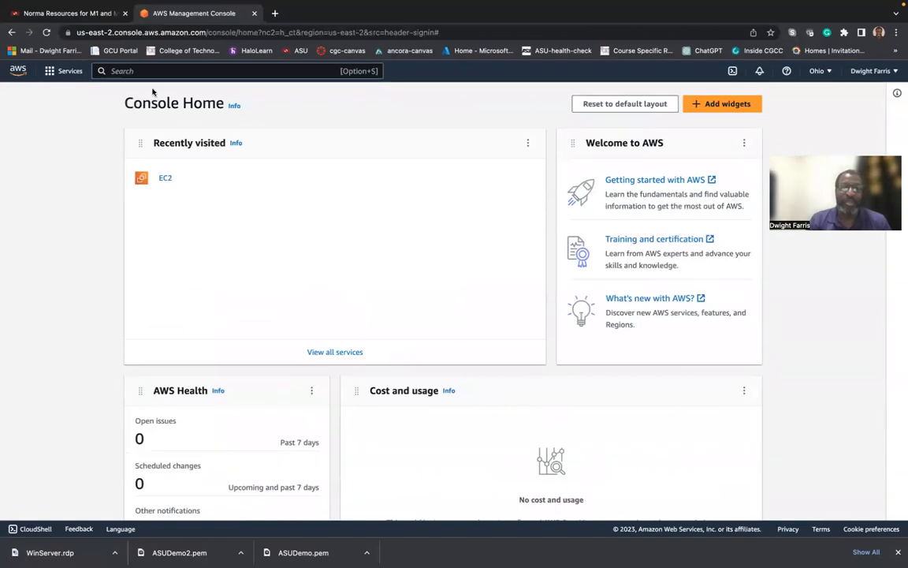
Open EC2 from Recently visited, check the running instances list, then start Launch instances.
click(165, 180)
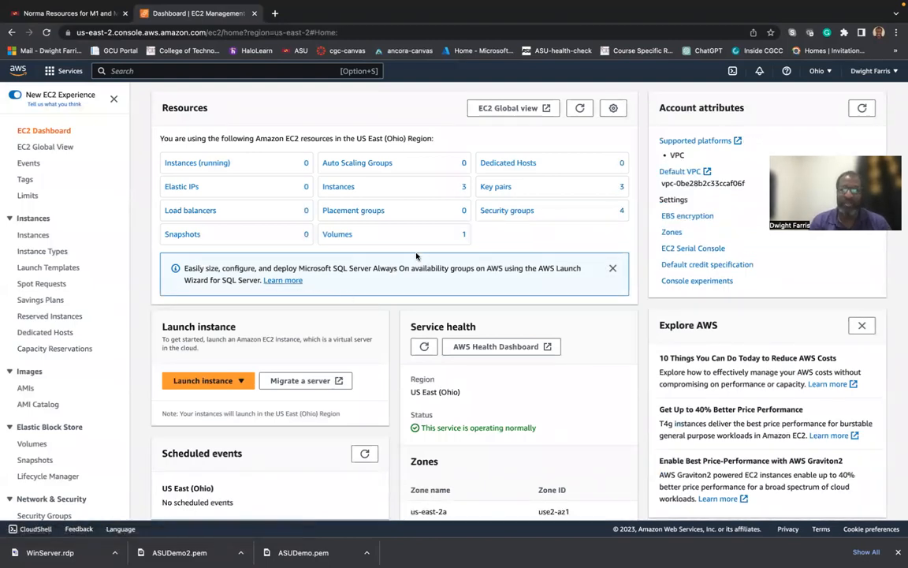
scroll(417, 255, down, 1)
scroll(416, 255, up, 1)
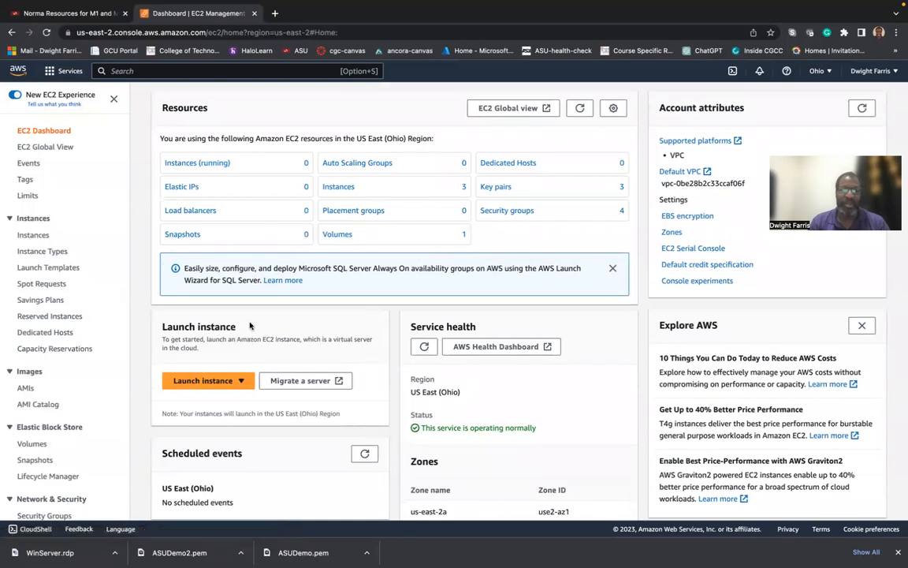
click(189, 163)
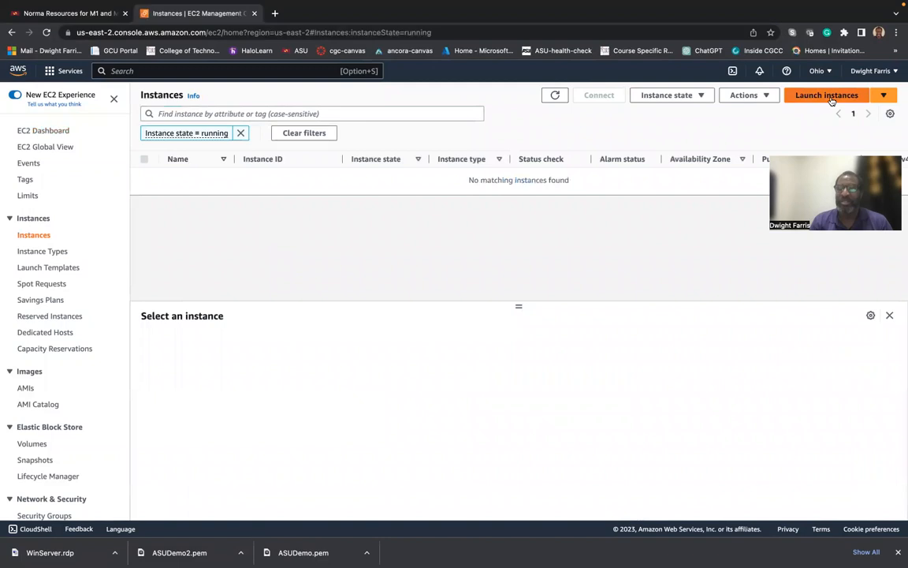
click(834, 97)
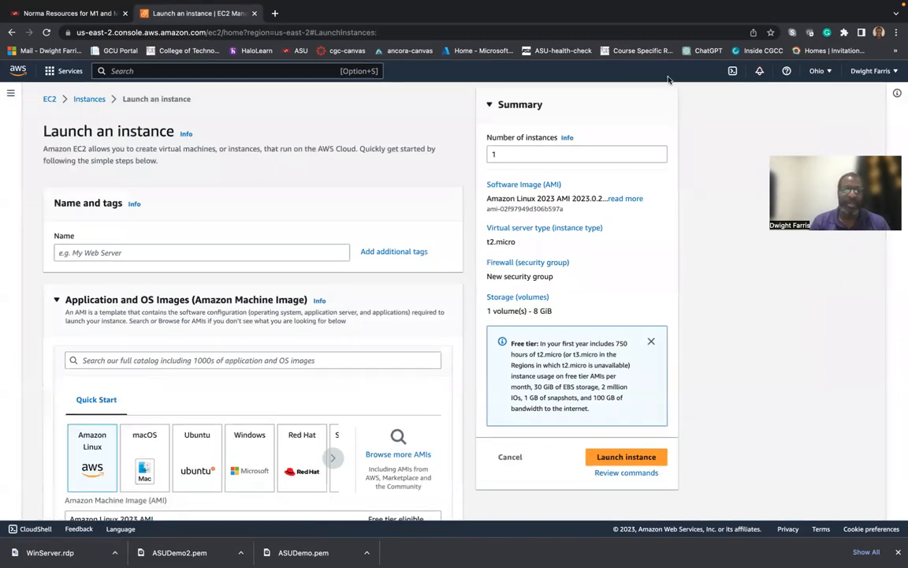
Name the new instance ASUIFT200.
click(77, 245)
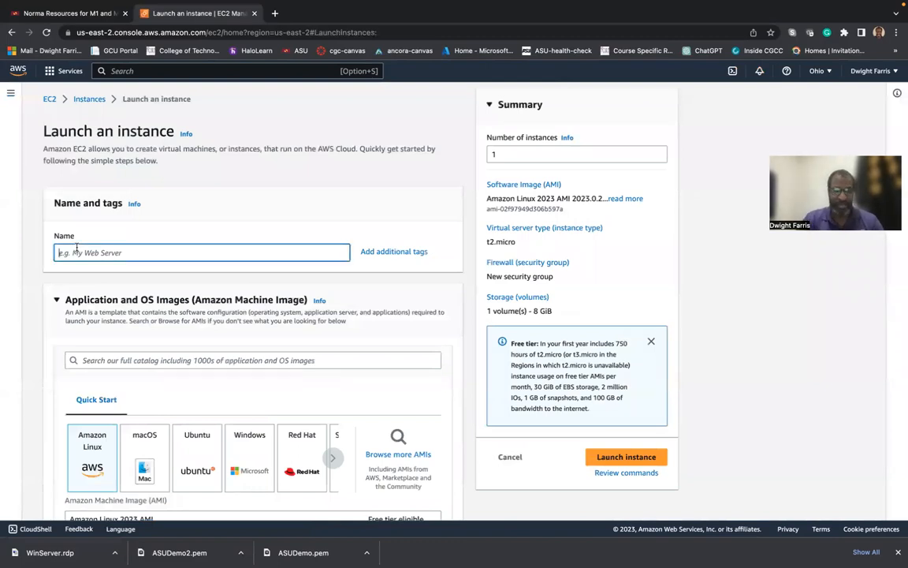
text(ASU)
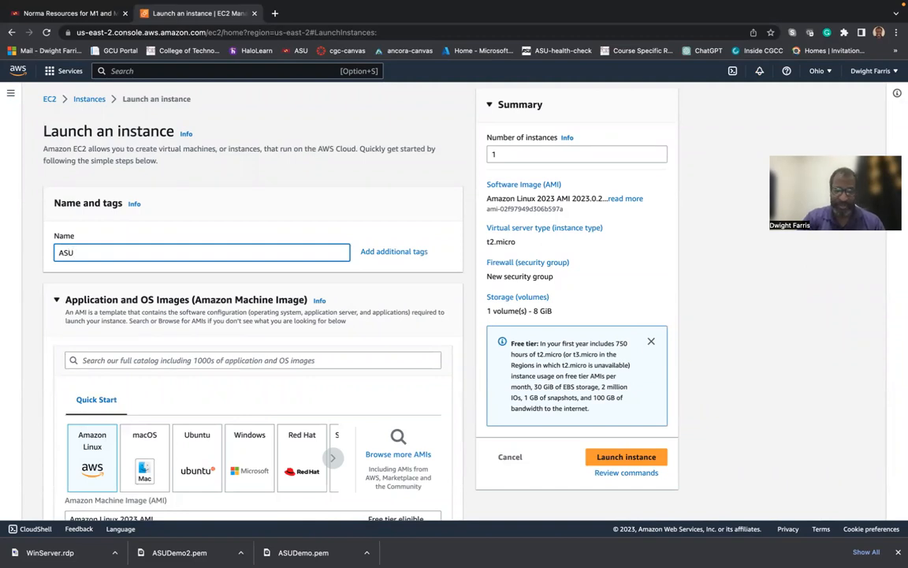
text(IFT200)
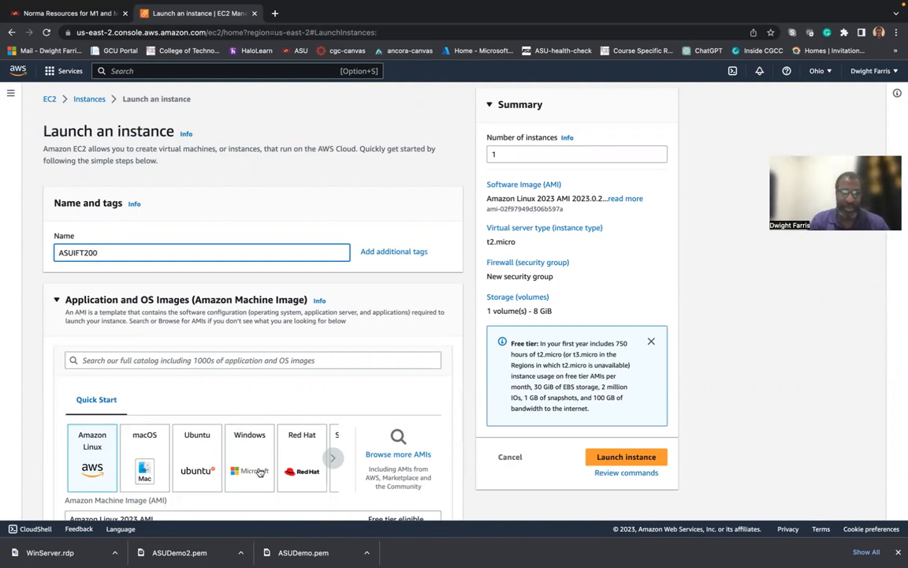
Choose the Windows Quick Start image and review the Windows Server 2022 Base AMI and t2.micro type.
click(261, 472)
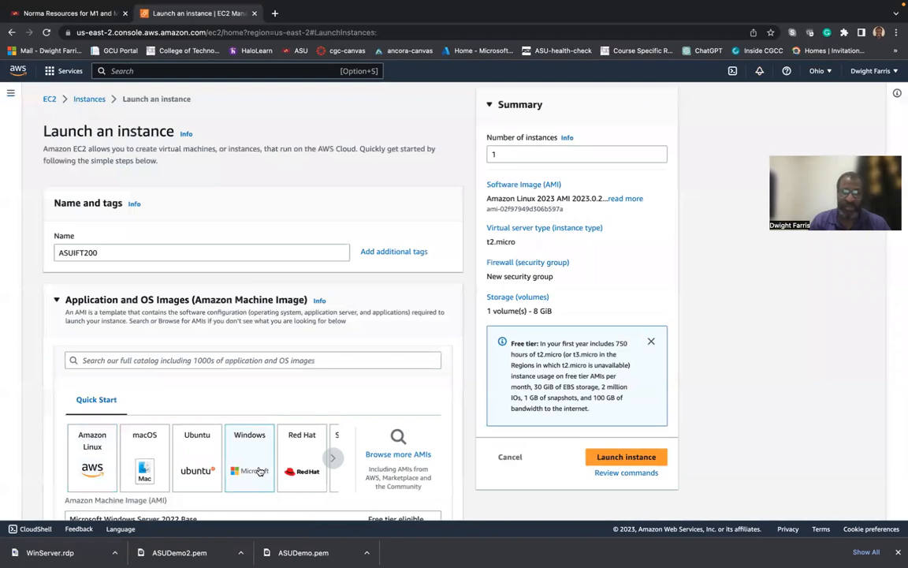
scroll(260, 471, down, 3)
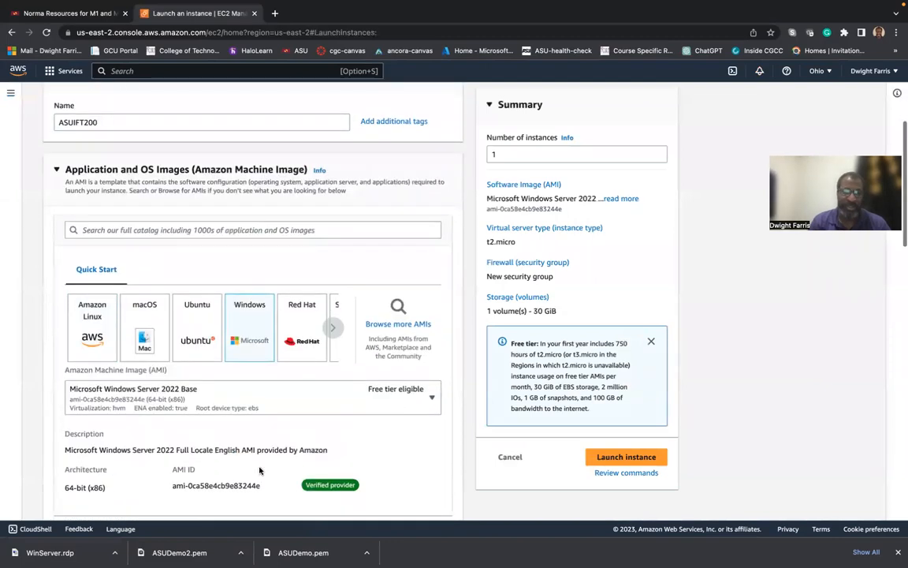
scroll(260, 471, down, 4)
scroll(260, 471, down, 2)
scroll(260, 471, down, 4)
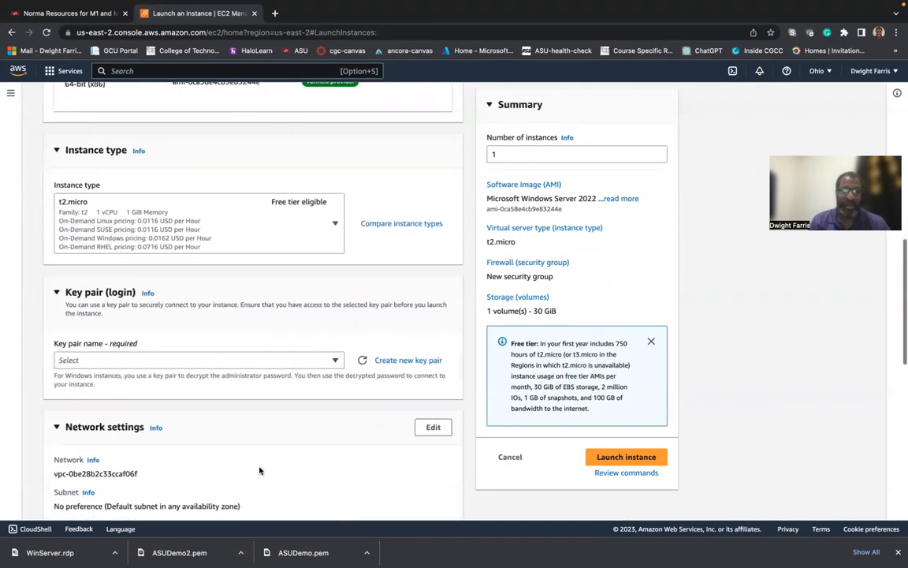
scroll(235, 244, up, 1)
scroll(235, 244, up, 1)
scroll(236, 245, down, 1)
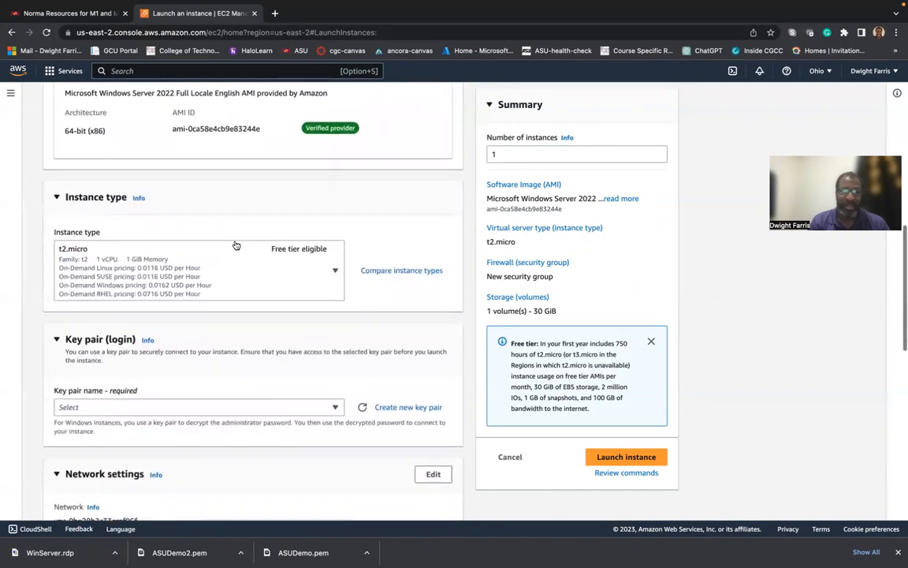
scroll(236, 245, down, 1)
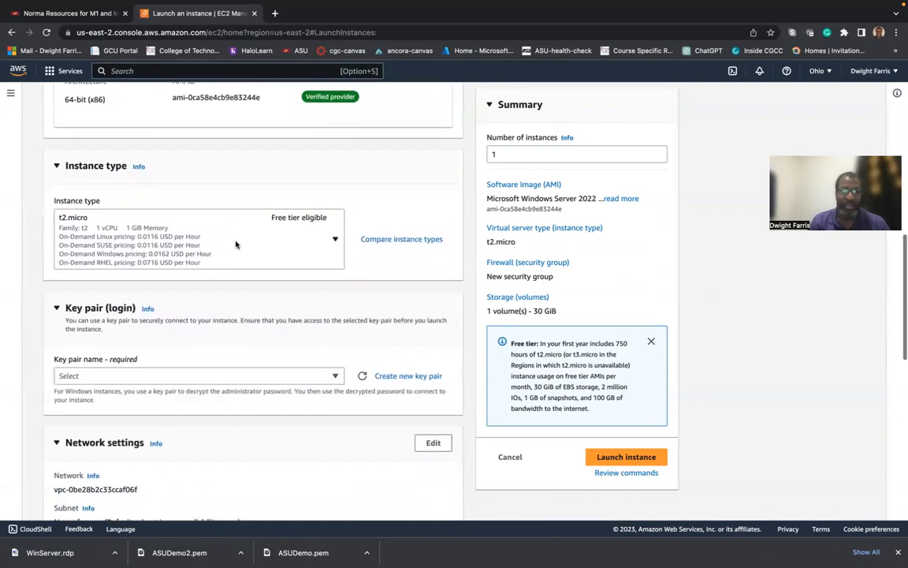
scroll(235, 245, up, 4)
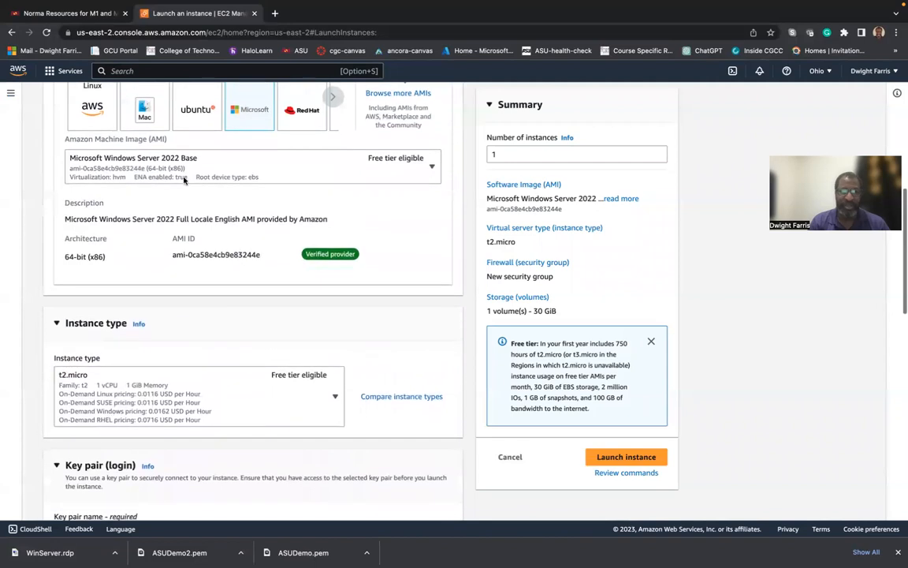
click(431, 169)
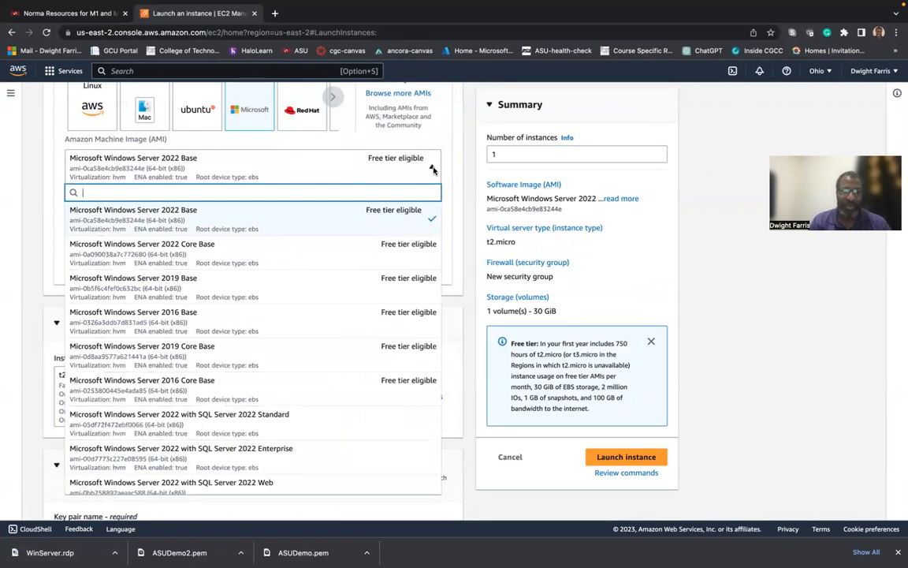
click(432, 169)
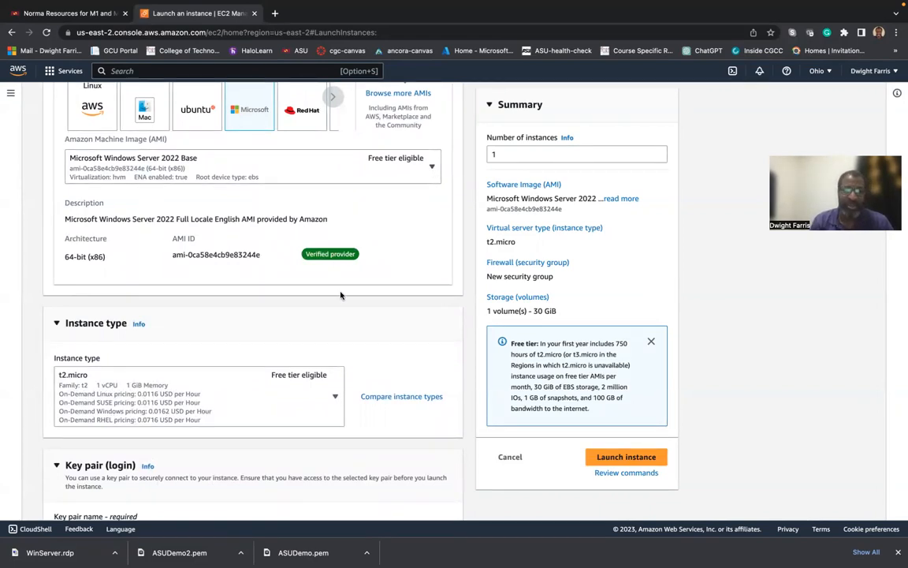
scroll(341, 295, down, 5)
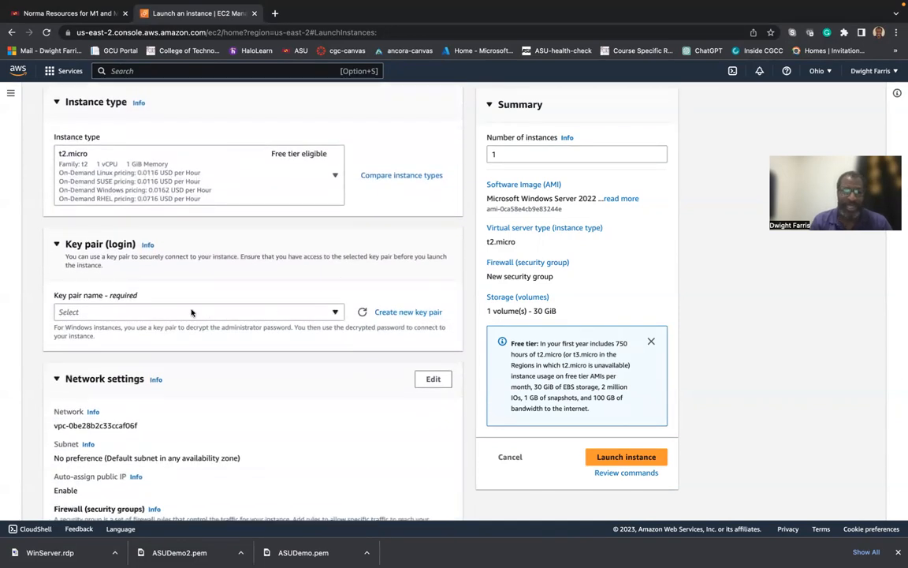
click(192, 312)
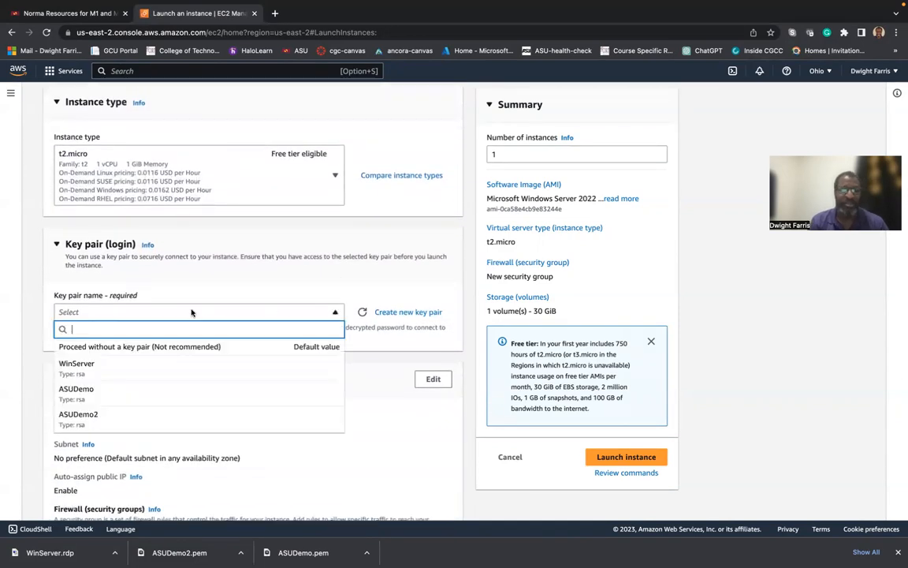
click(280, 272)
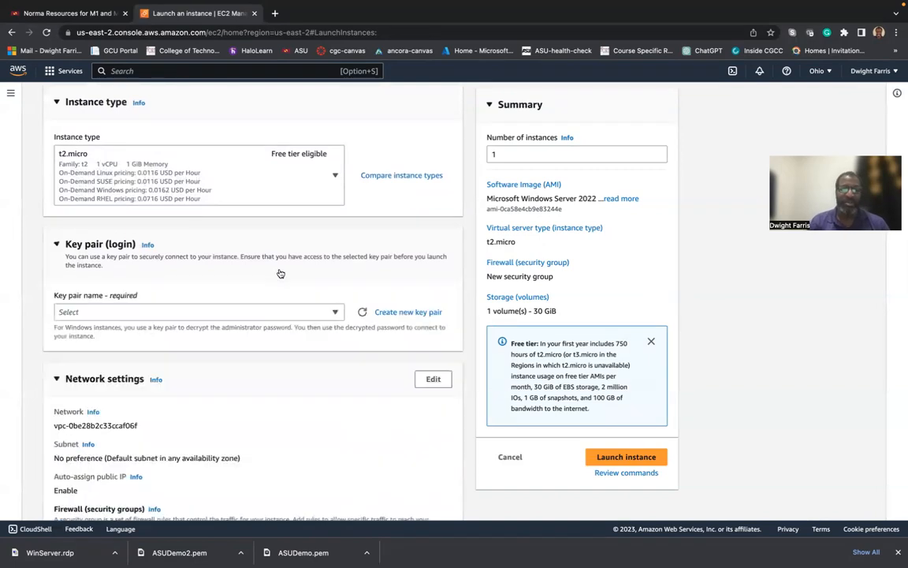
click(279, 273)
click(280, 273)
Create a .pem key pair named IFT200 and download IFT200.pem.
click(409, 312)
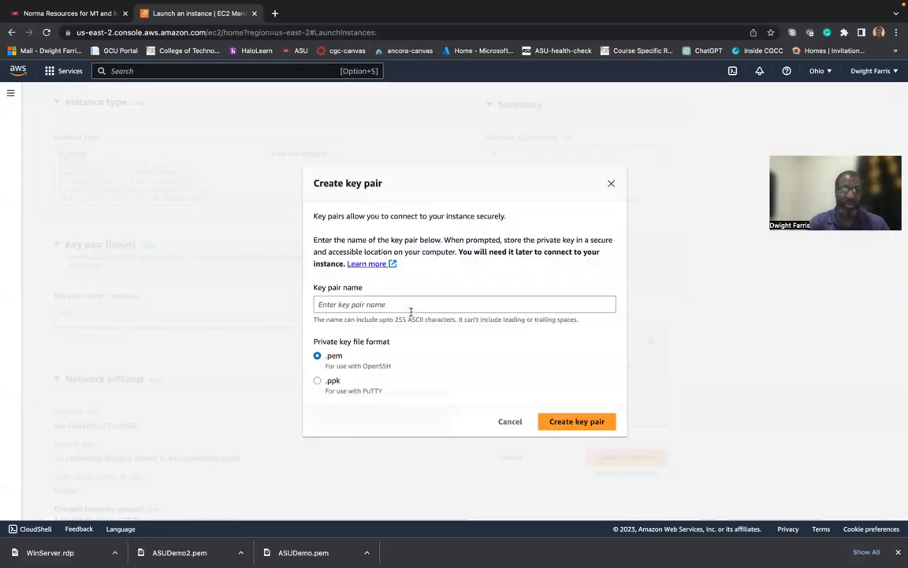
click(340, 303)
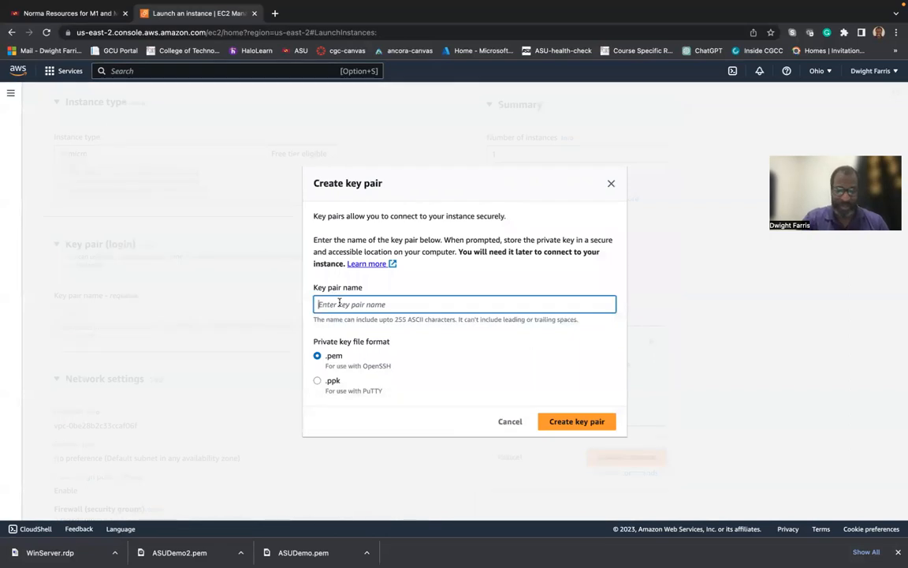
text(IFT200)
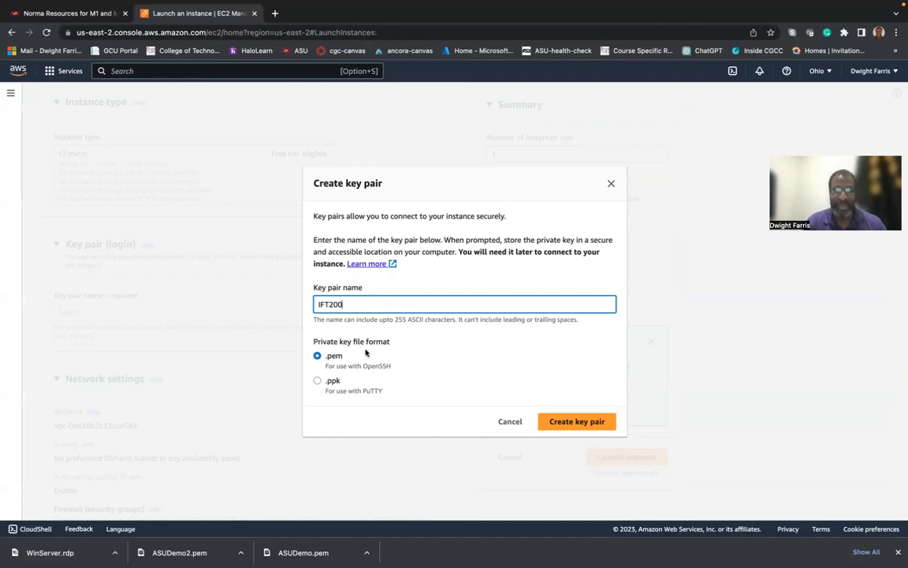
click(563, 424)
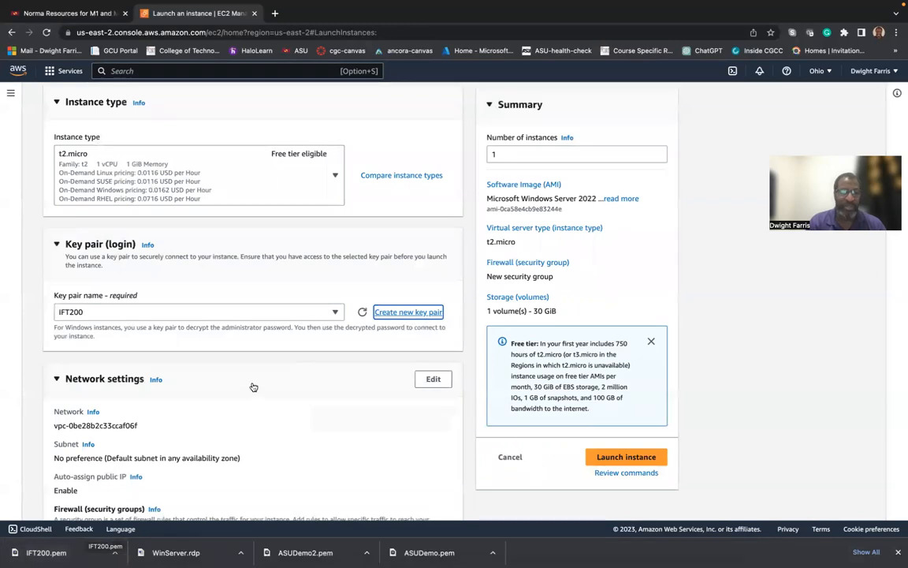
Review the network and storage settings, then launch the ASUIFT200 Windows instance.
scroll(256, 383, down, 5)
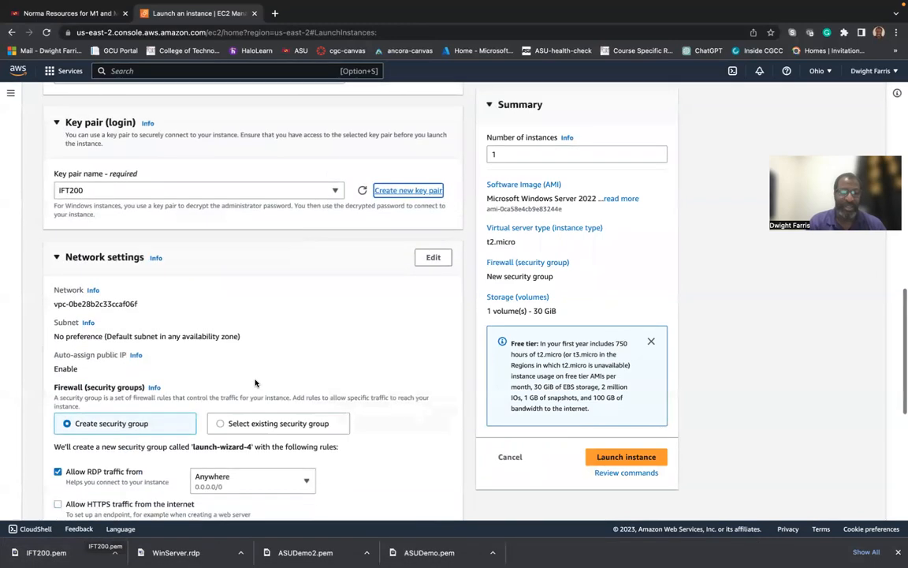
scroll(117, 277, down, 2)
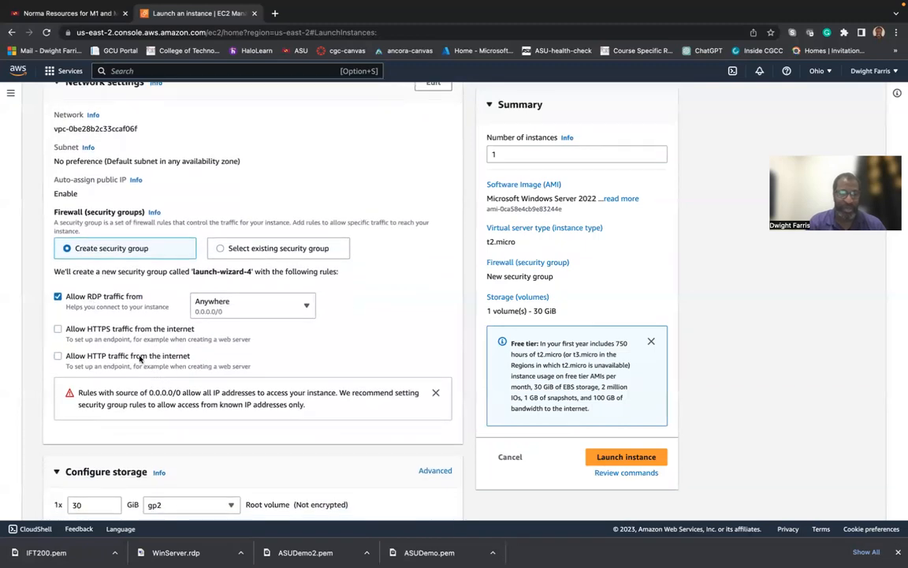
scroll(210, 405, down, 3)
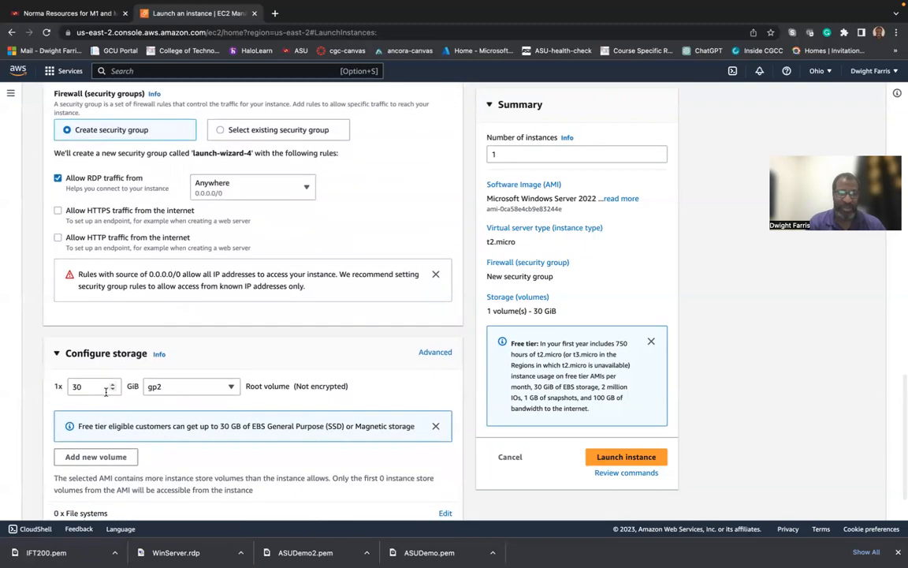
scroll(202, 404, down, 2)
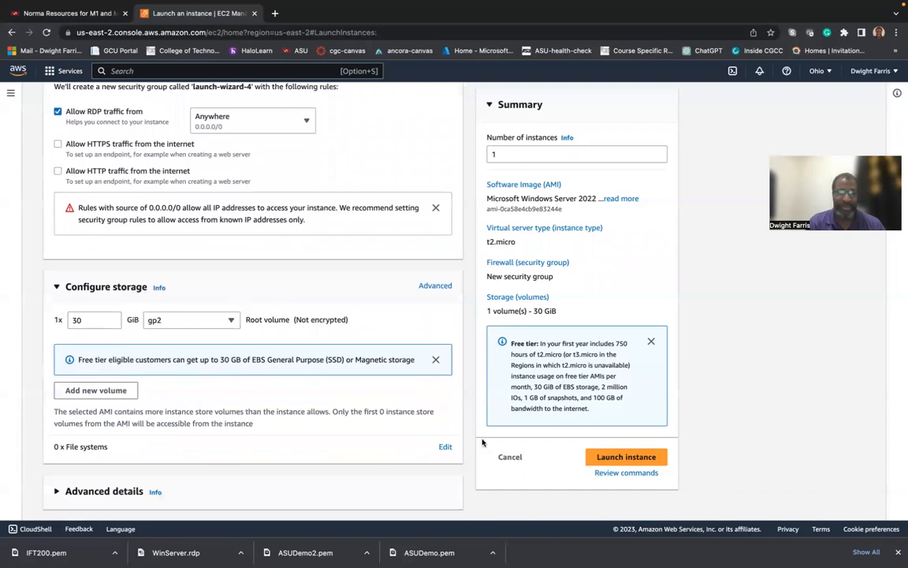
click(632, 461)
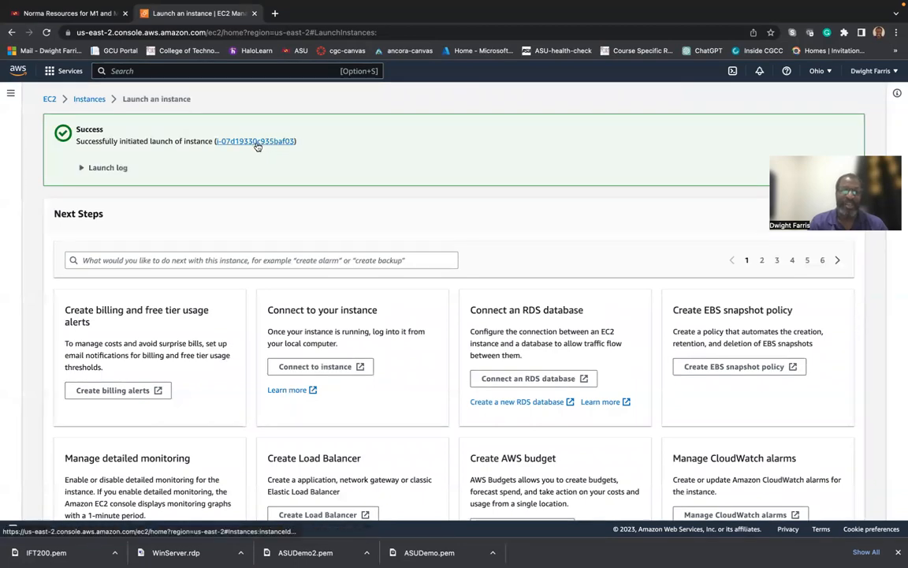
Open the ASUIFT200 instance summary and copy its public IPv4 address 3.14.246.151.
click(253, 142)
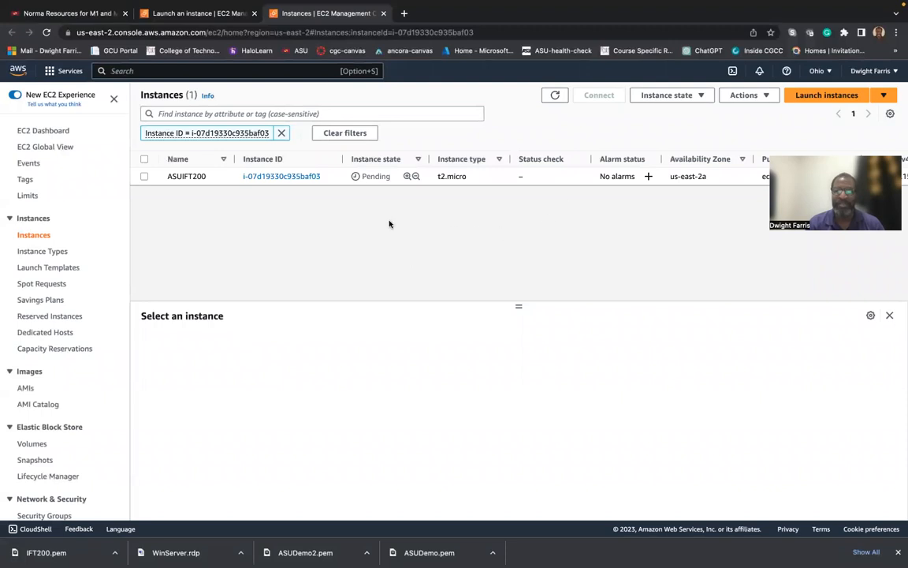
click(267, 176)
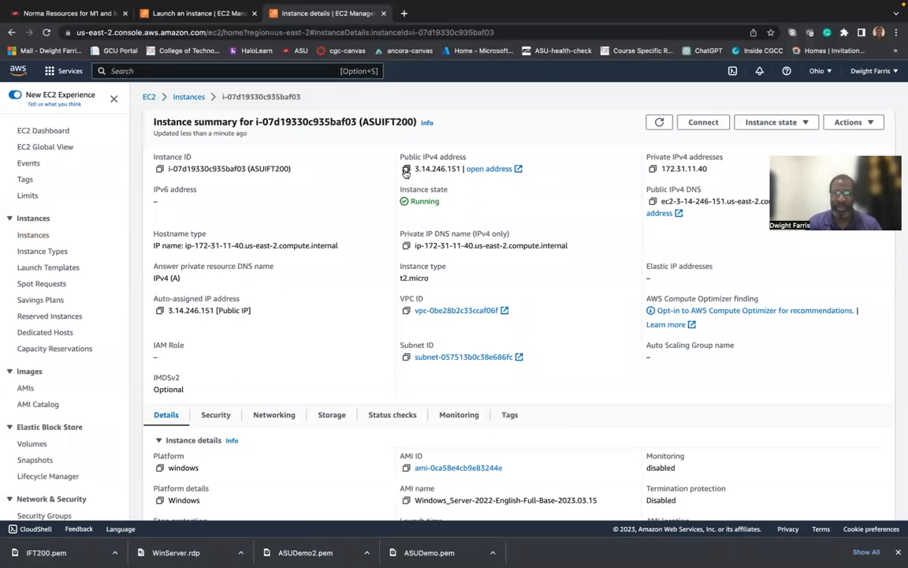
click(406, 170)
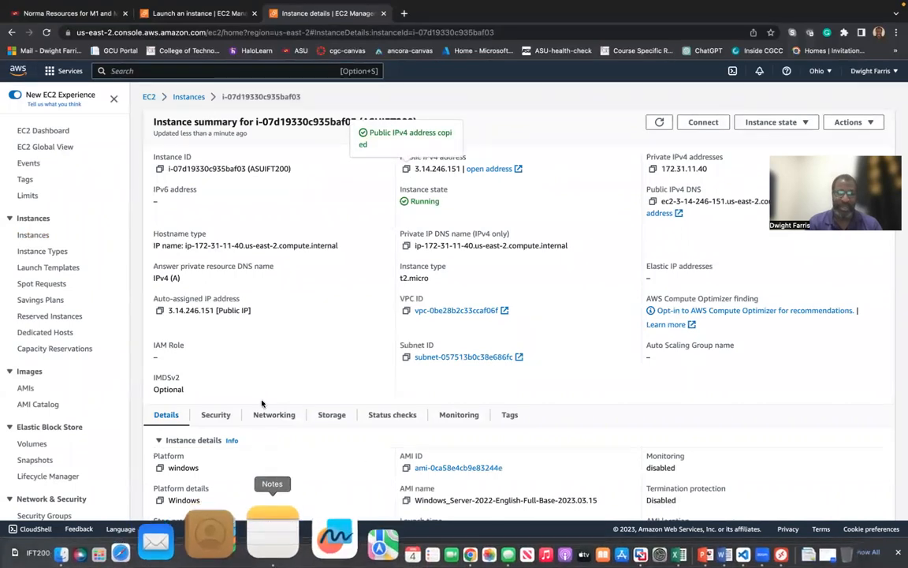
key(ctrl+Left)
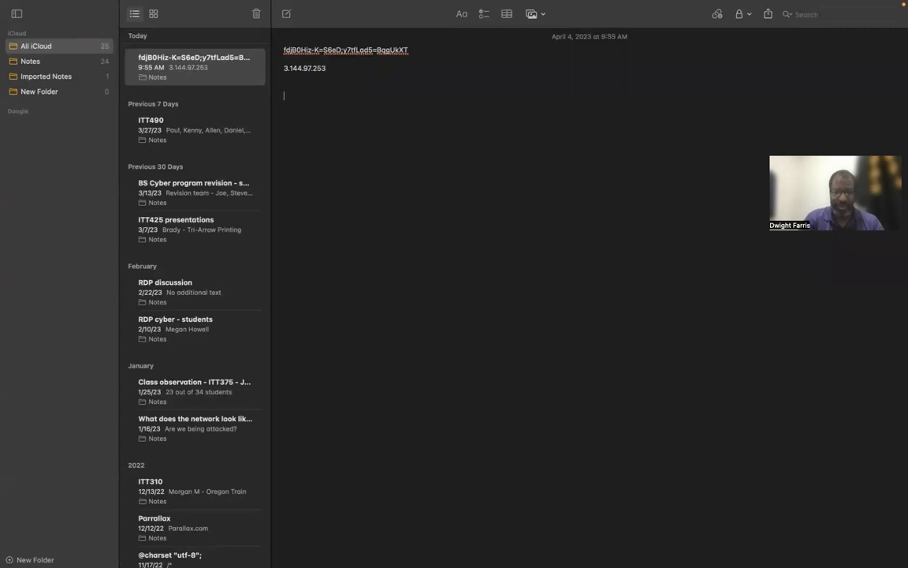
Paste 3.14.246.151 into Notes below the earlier IP, then go back to the AWS console.
key(super+v)
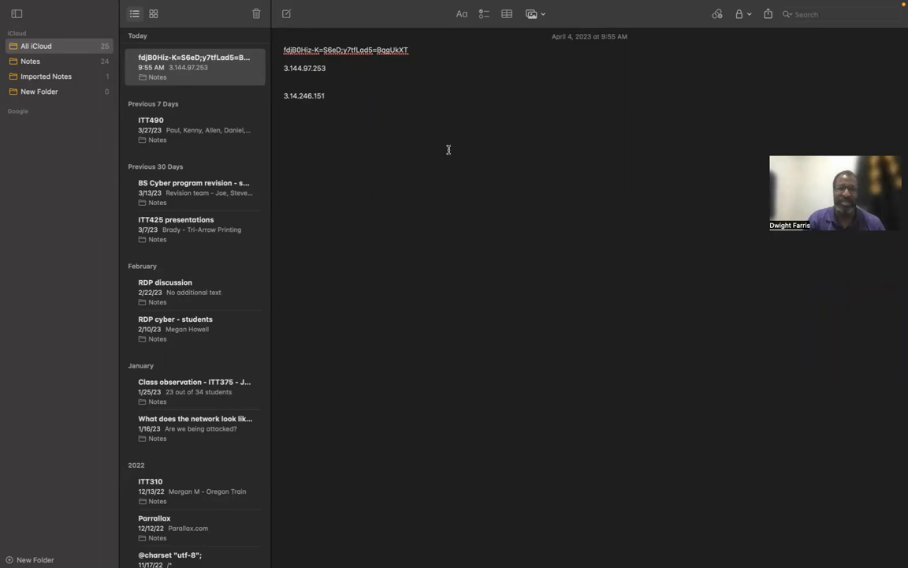
key(ctrl+Right)
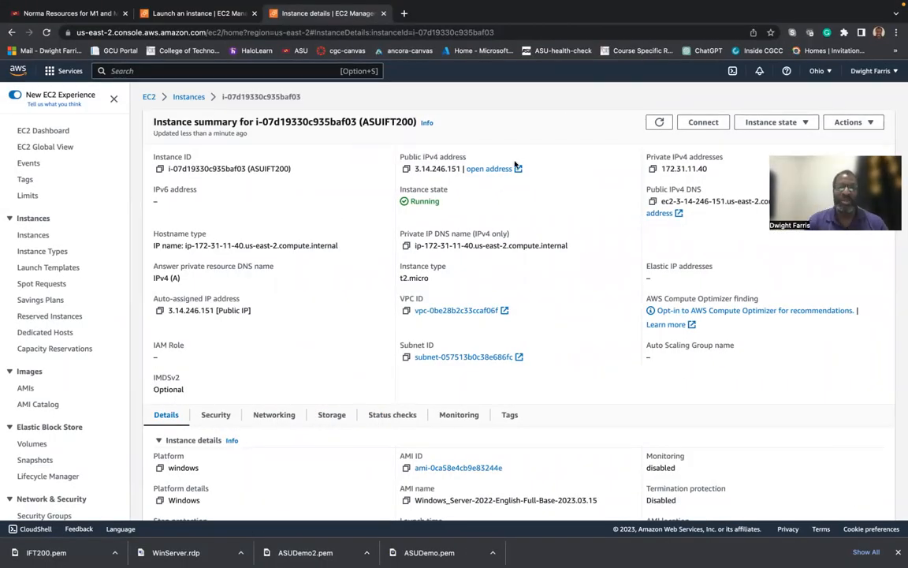
Return to the Instances list and select ASUIFT200 to show its details.
scroll(458, 207, down, 3)
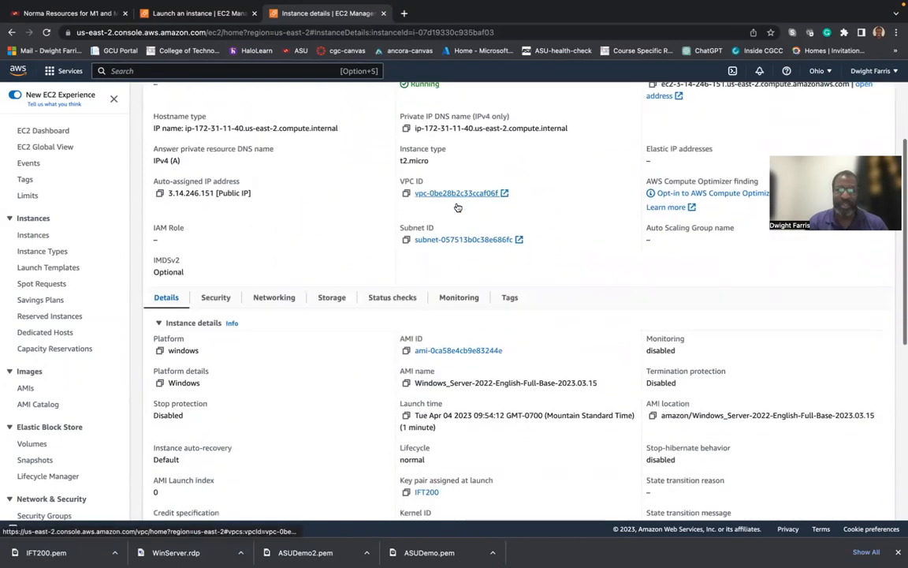
scroll(470, 315, up, 5)
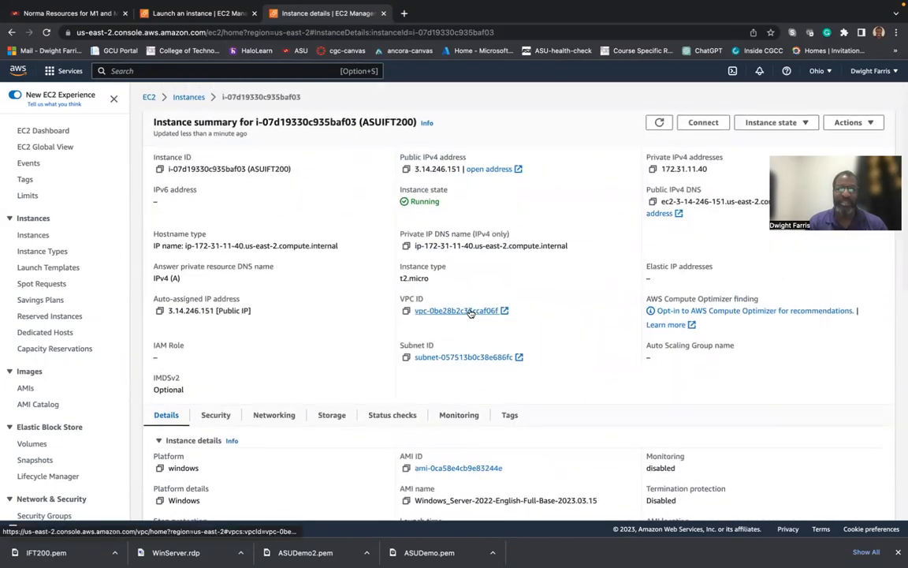
click(188, 96)
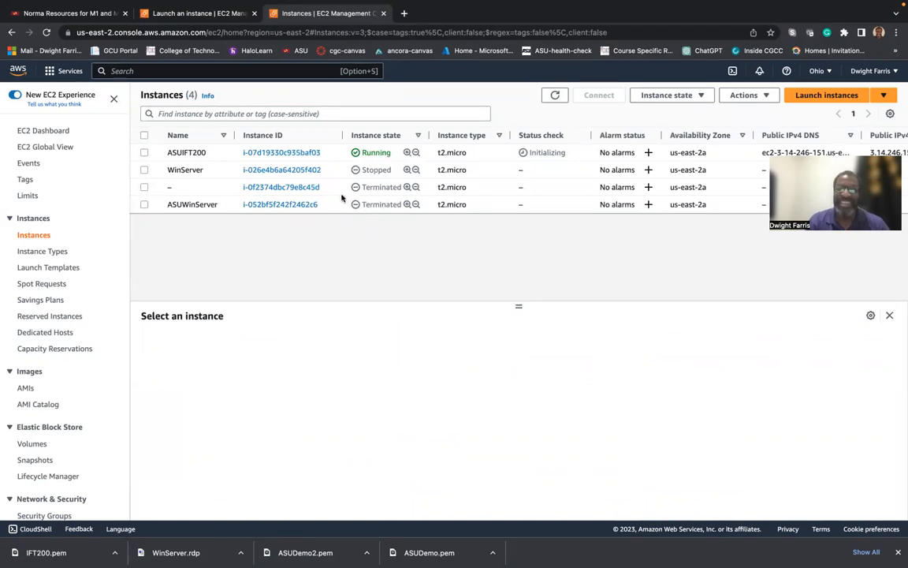
click(144, 153)
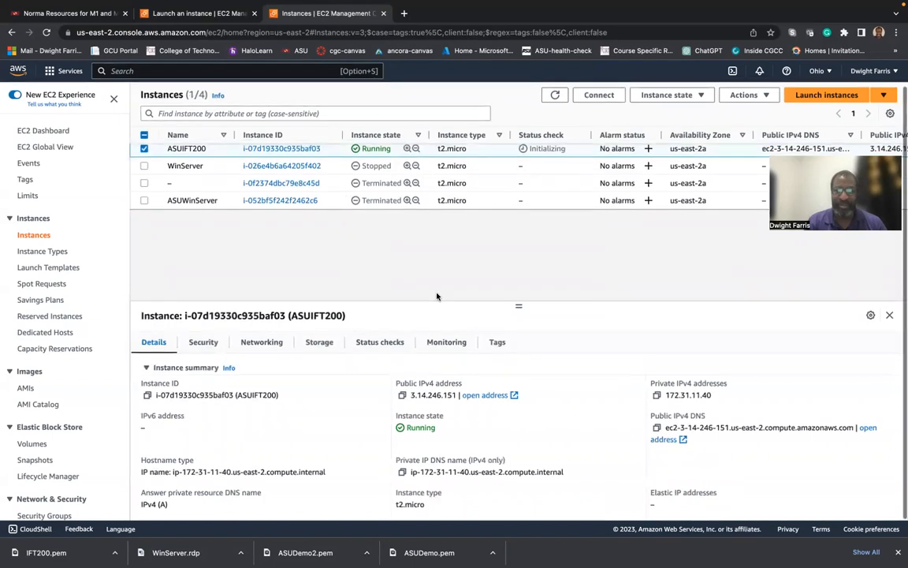
scroll(437, 296, down, 1)
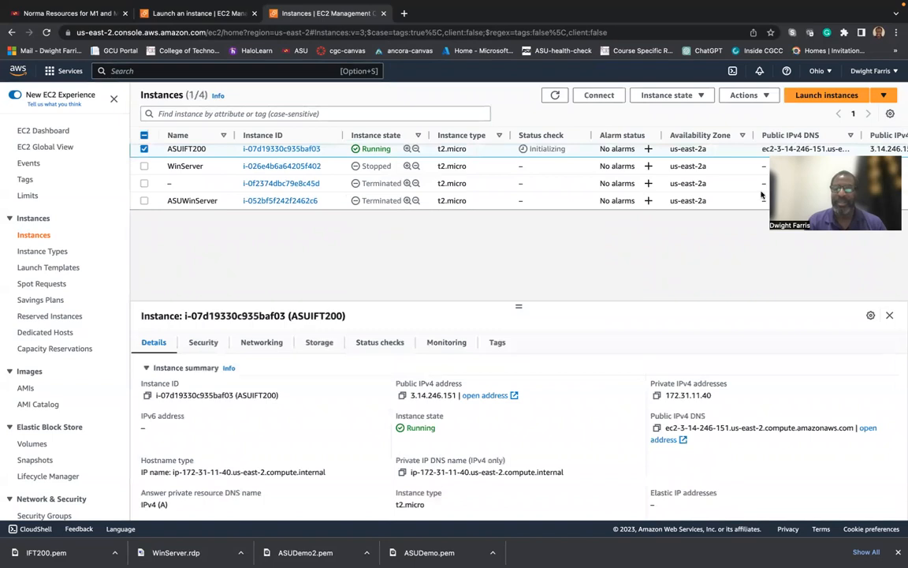
scroll(703, 277, up, 1)
Review ASUIFT200's details, briefly open Launch instances, then go back to the Instances list.
scroll(703, 276, down, 1)
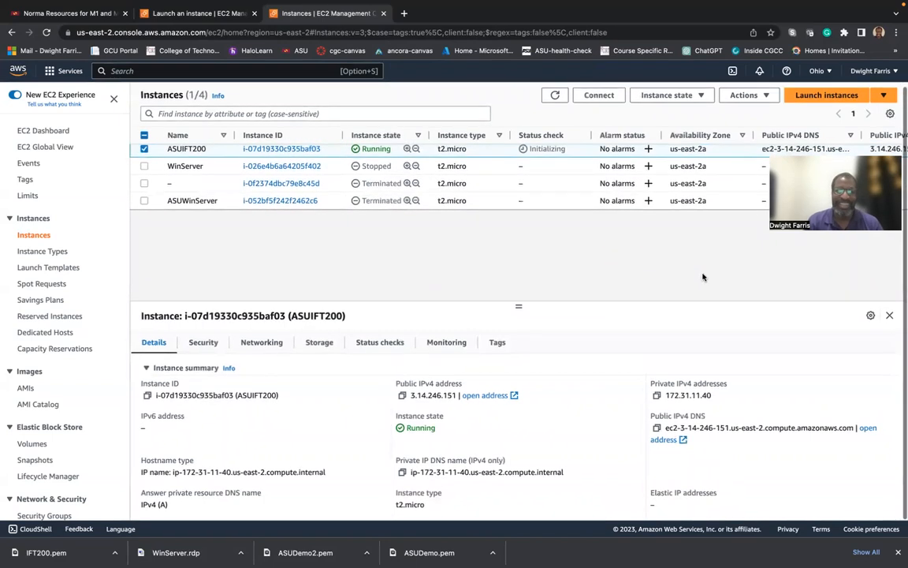
scroll(477, 400, down, 5)
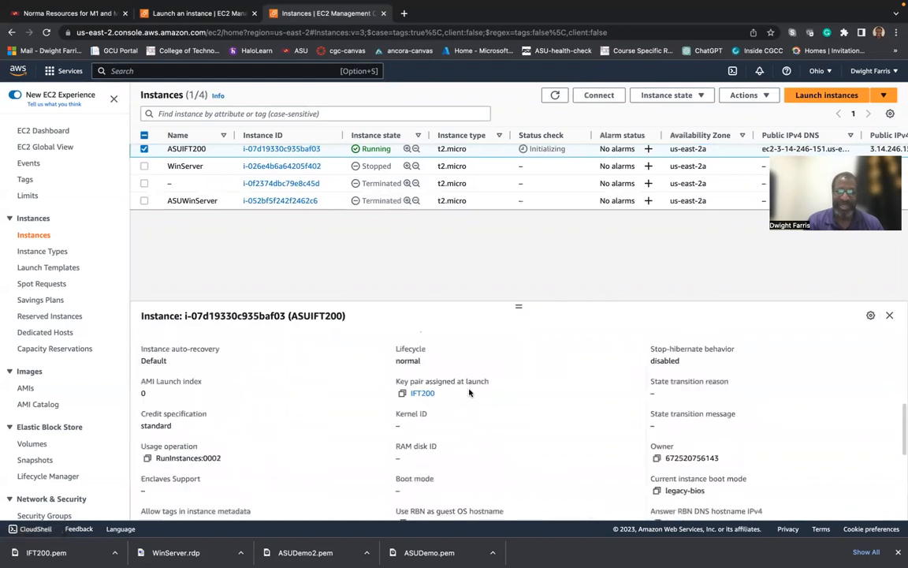
scroll(469, 392, up, 2)
scroll(469, 392, up, 4)
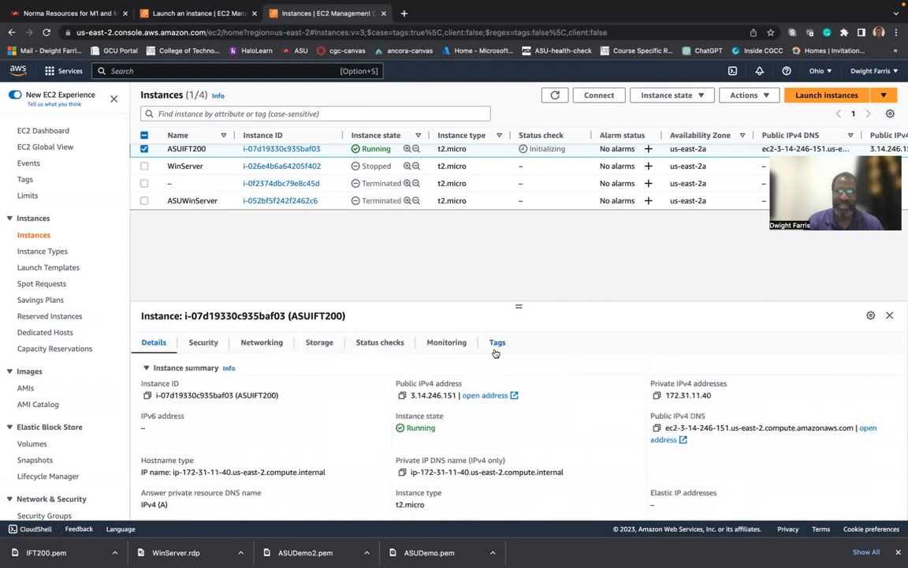
scroll(498, 347, up, 1)
right_click(514, 311)
click(530, 279)
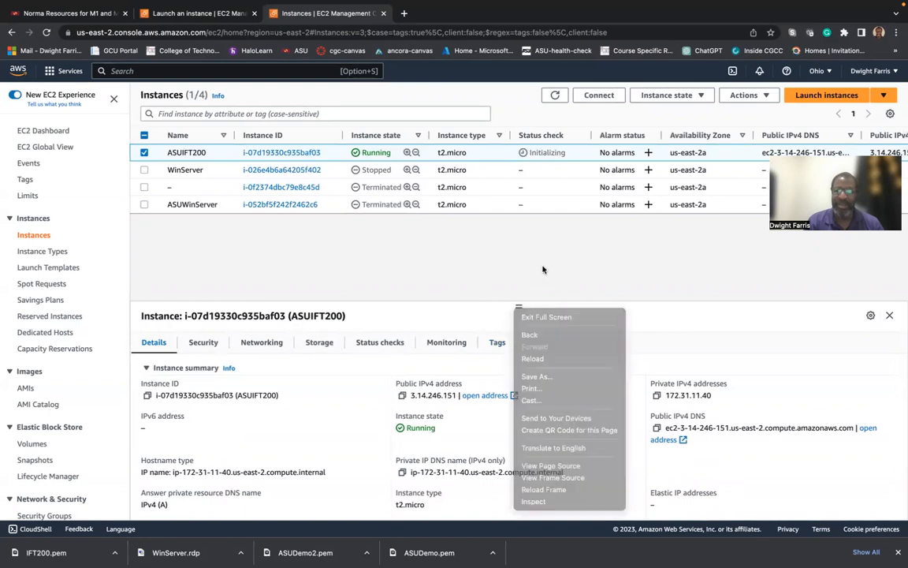
click(816, 96)
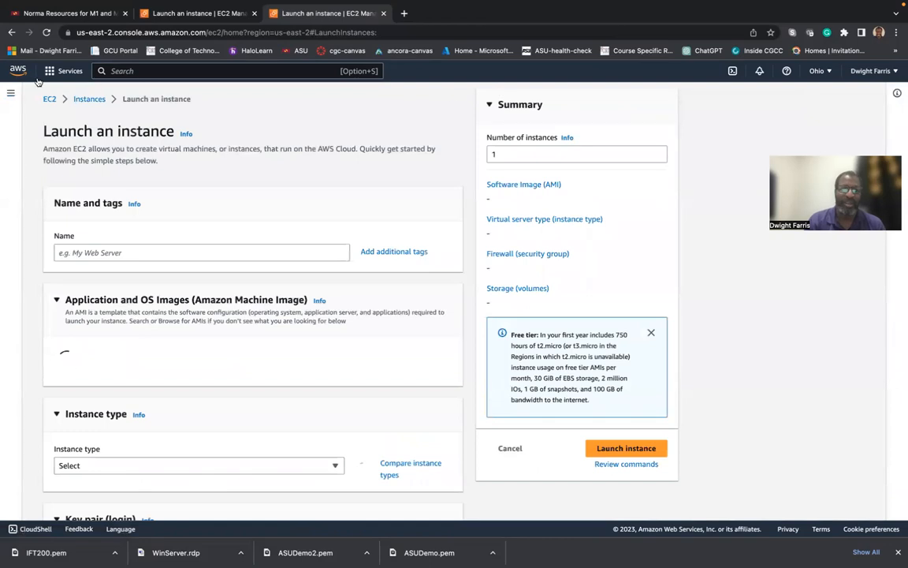
click(12, 33)
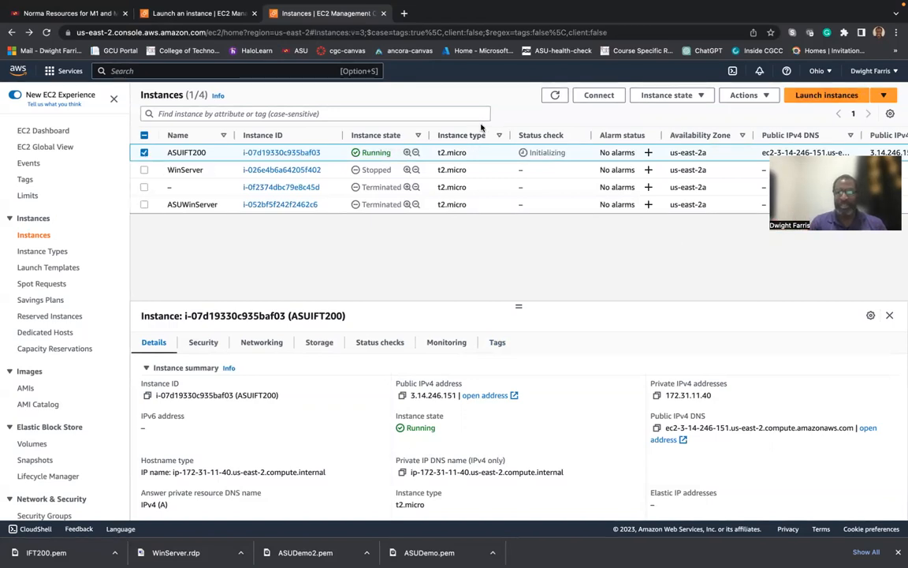
Open ASUIFT200's RDP client connection details and go to Get Windows password.
click(600, 95)
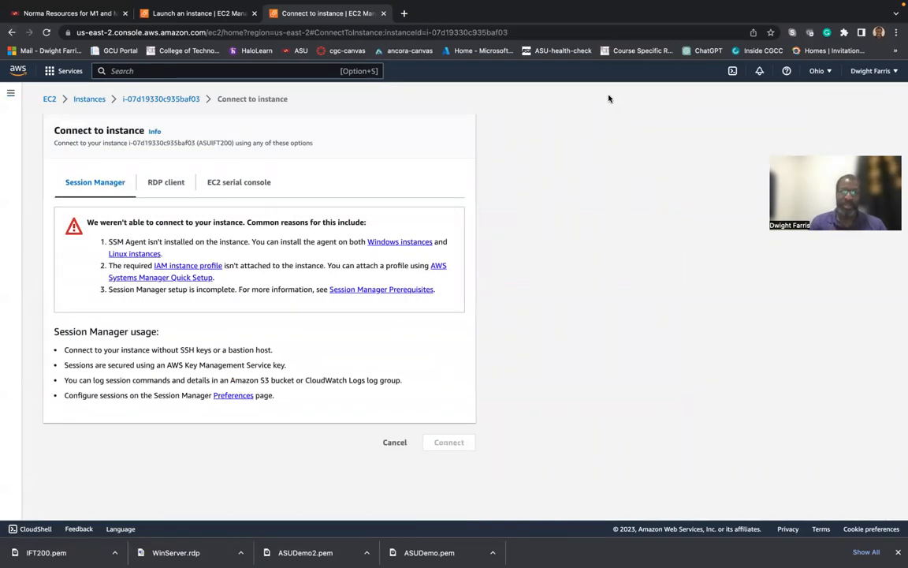
click(166, 186)
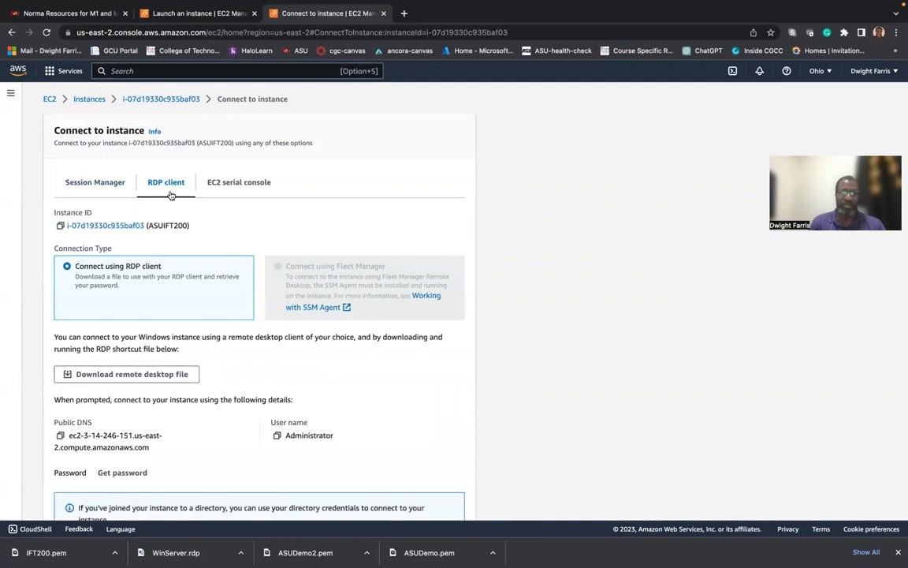
scroll(303, 307, down, 1)
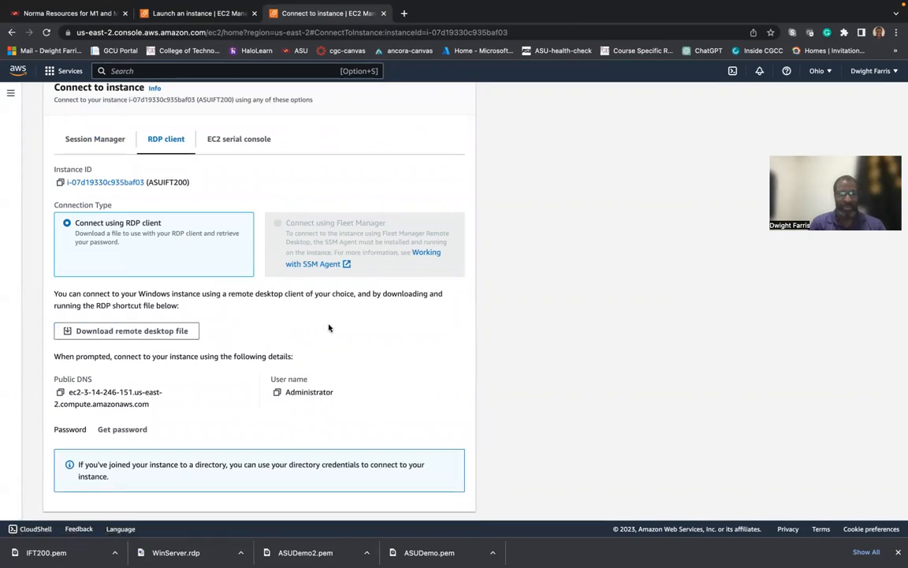
scroll(331, 331, down, 1)
scroll(335, 336, up, 1)
scroll(335, 335, down, 2)
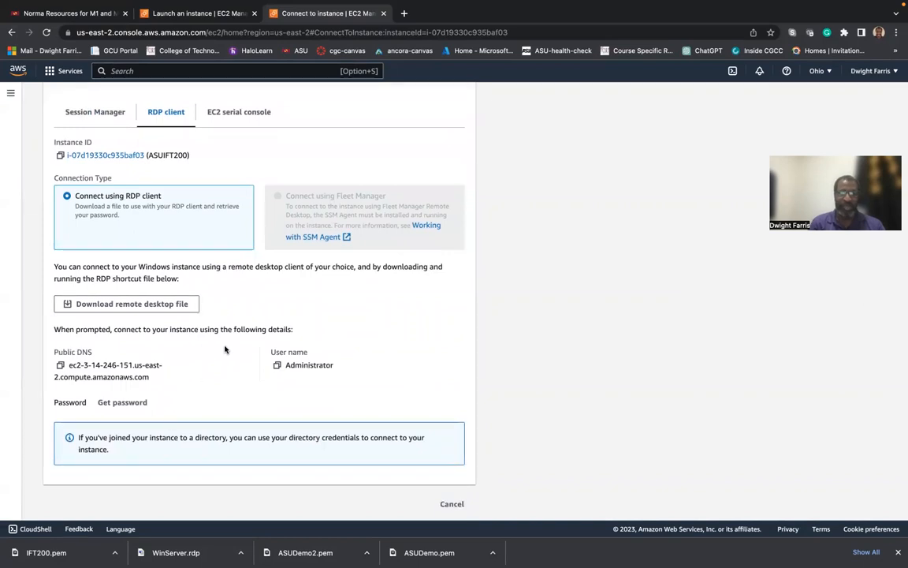
click(122, 404)
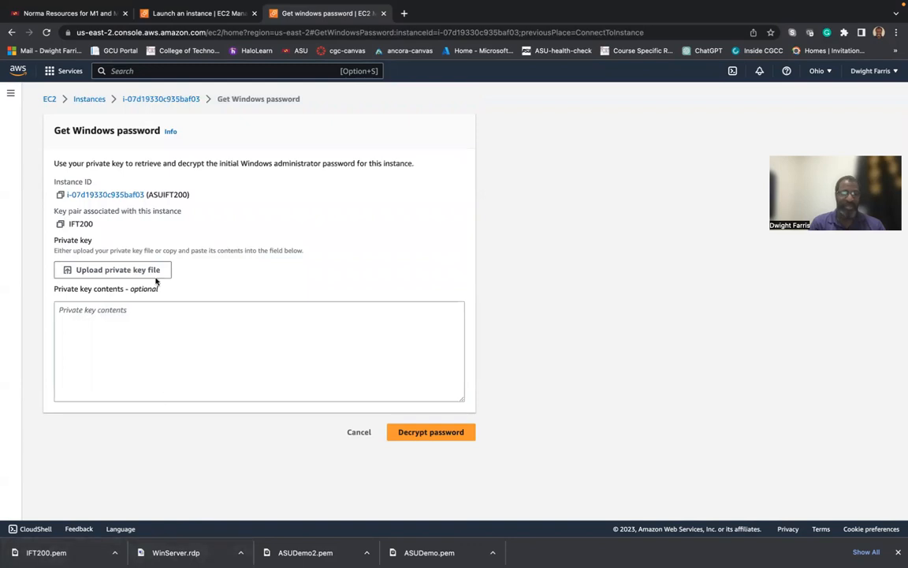
Decrypt the Administrator password using IFT200.pem and copy it.
click(122, 273)
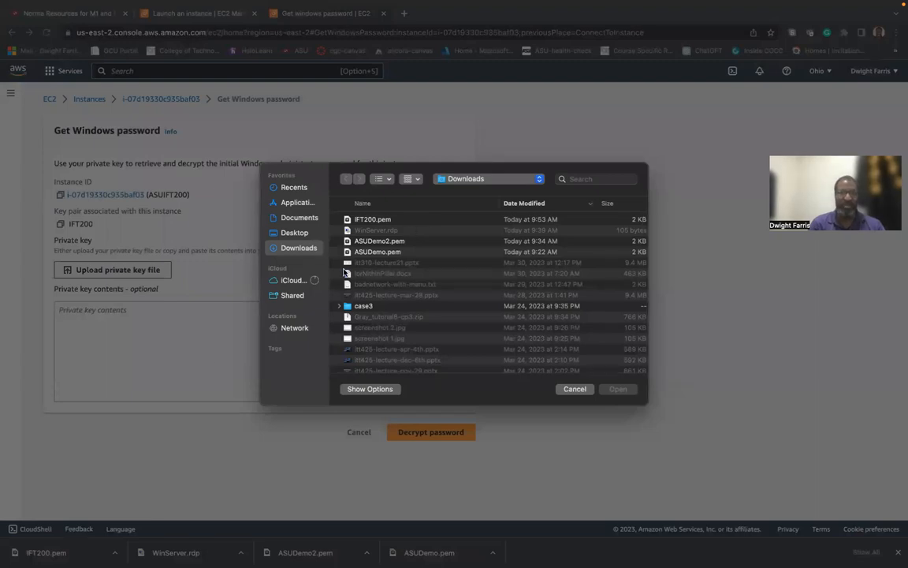
click(375, 220)
click(618, 389)
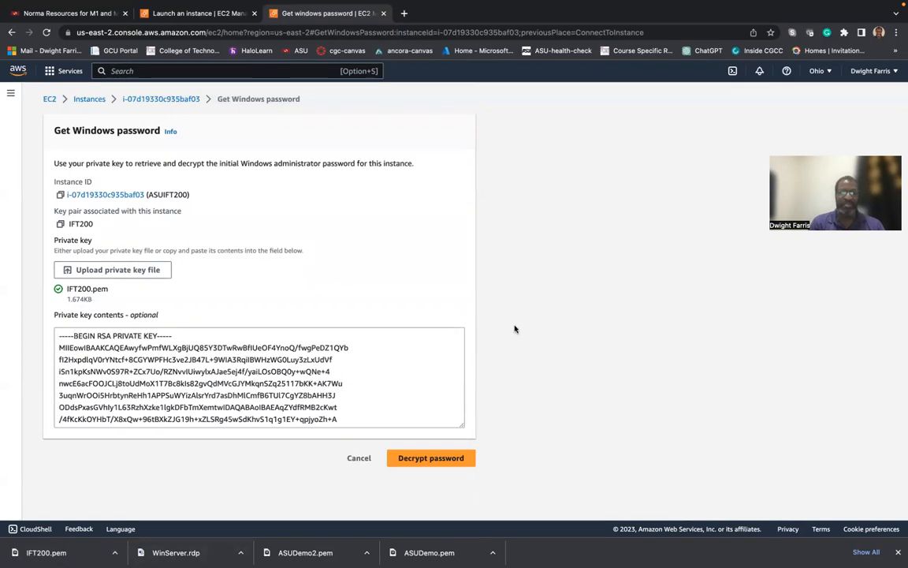
click(424, 465)
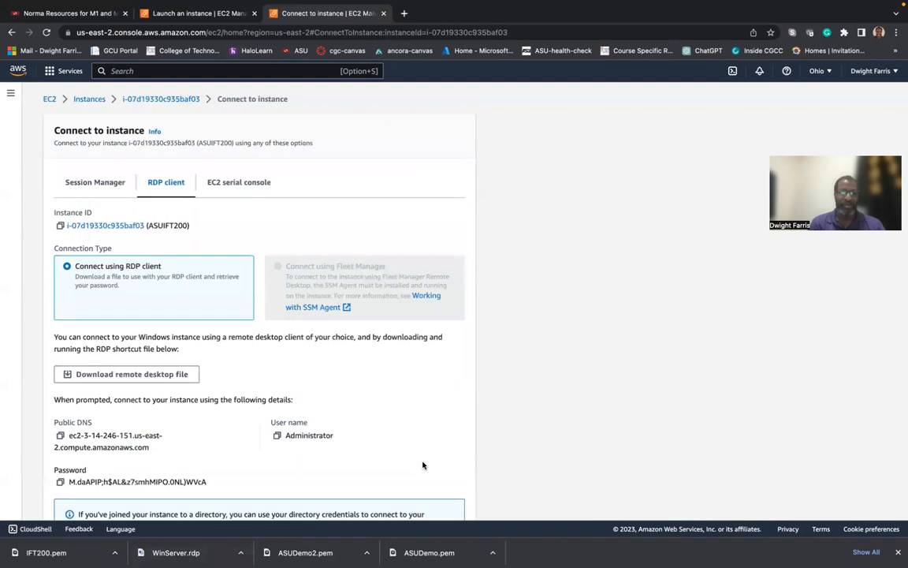
click(61, 483)
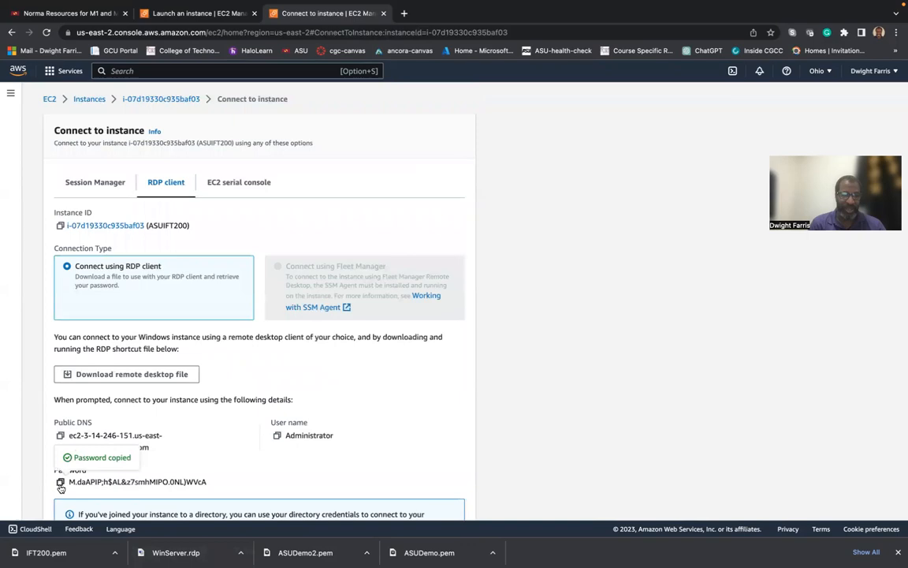
key(ctrl+Left)
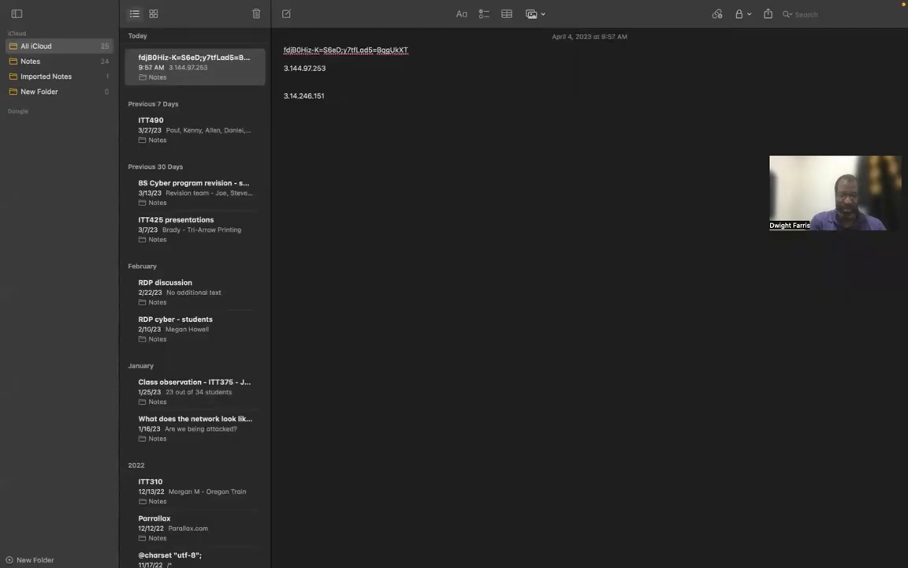
Paste the Administrator password into the note beneath the saved IP addresses.
key(super+v)
key(ctrl+Right)
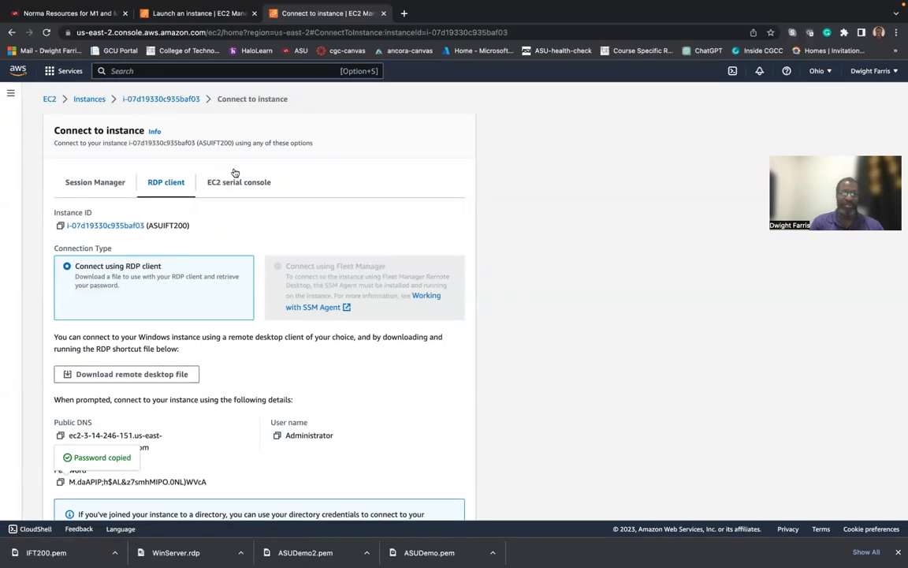
key(ctrl+Left)
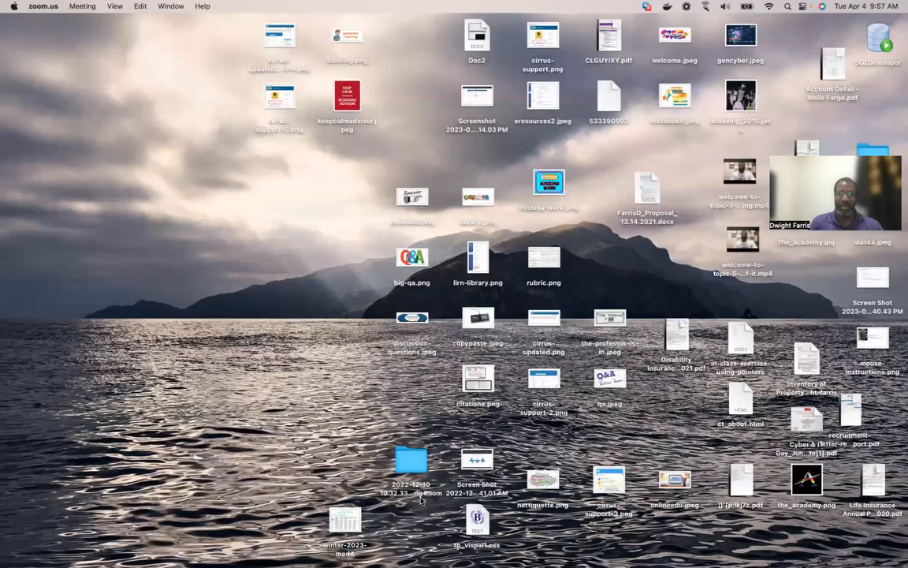
Search the App Store for 'microsoft remote desktop' and open the Microsoft Remote Desktop page.
mouse_move(534, 540)
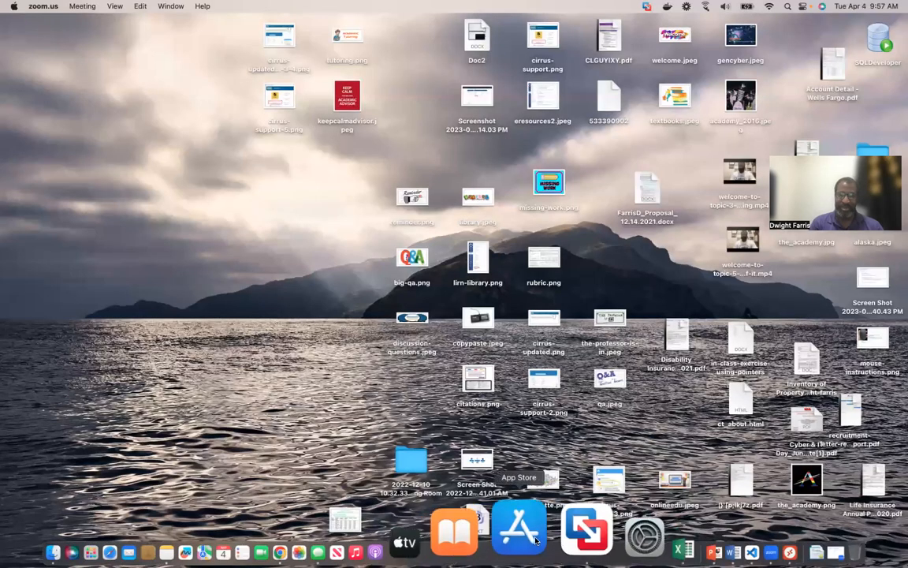
click(535, 539)
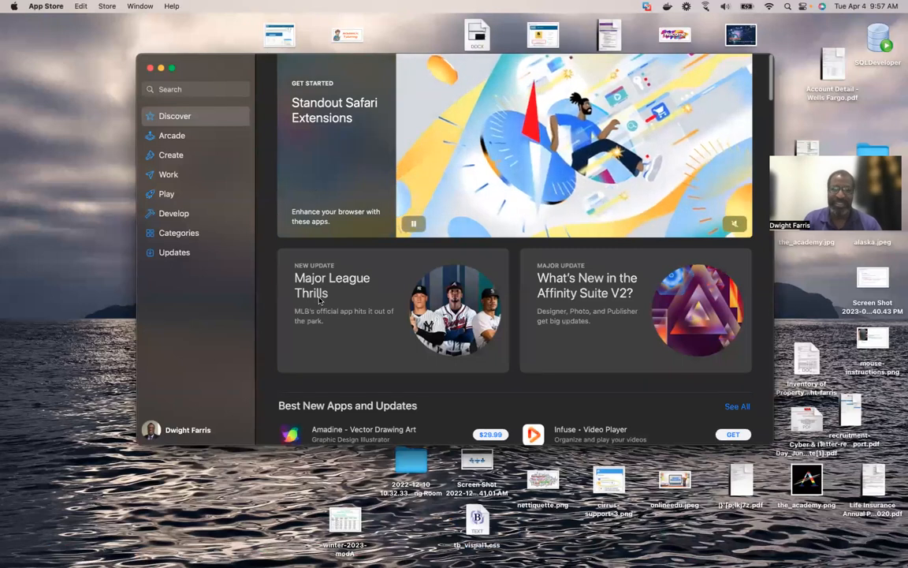
click(182, 91)
text(mi)
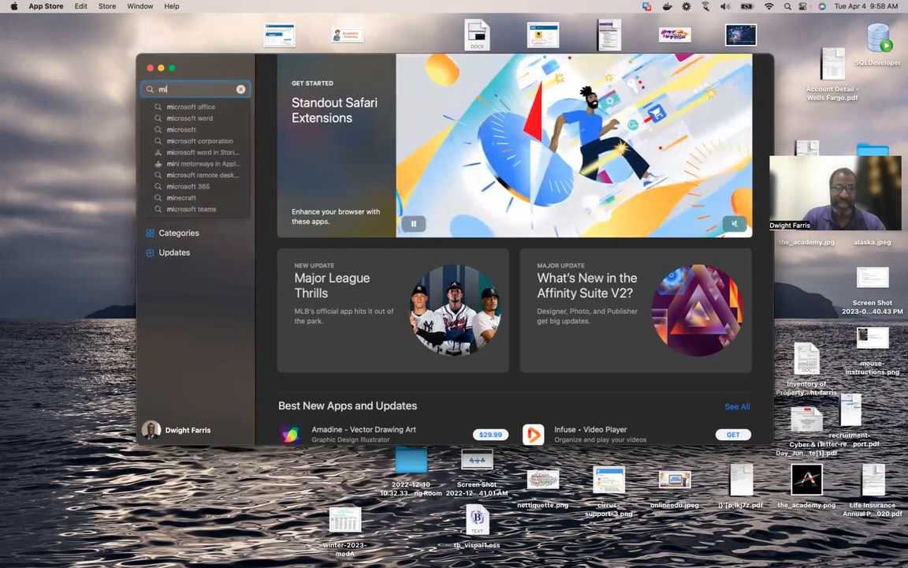
text(crosoft )
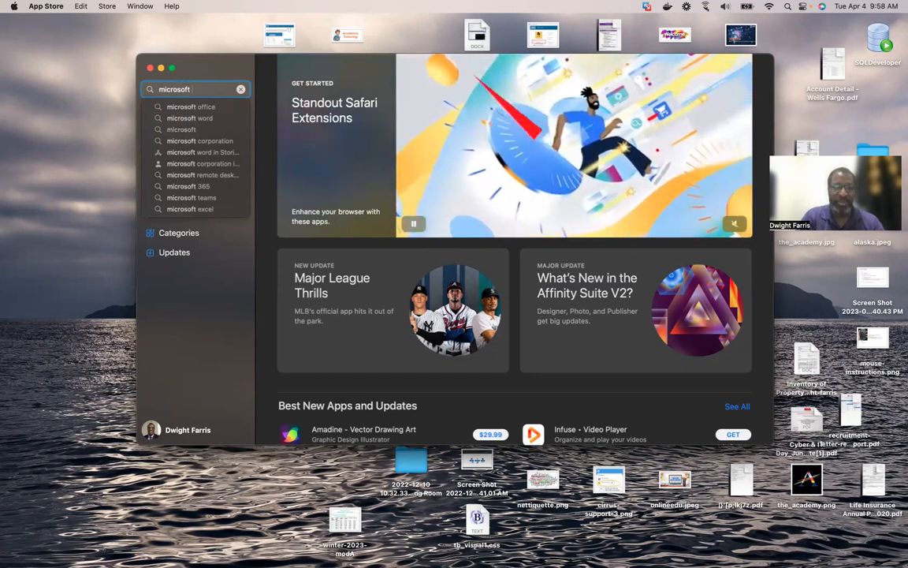
text(remote)
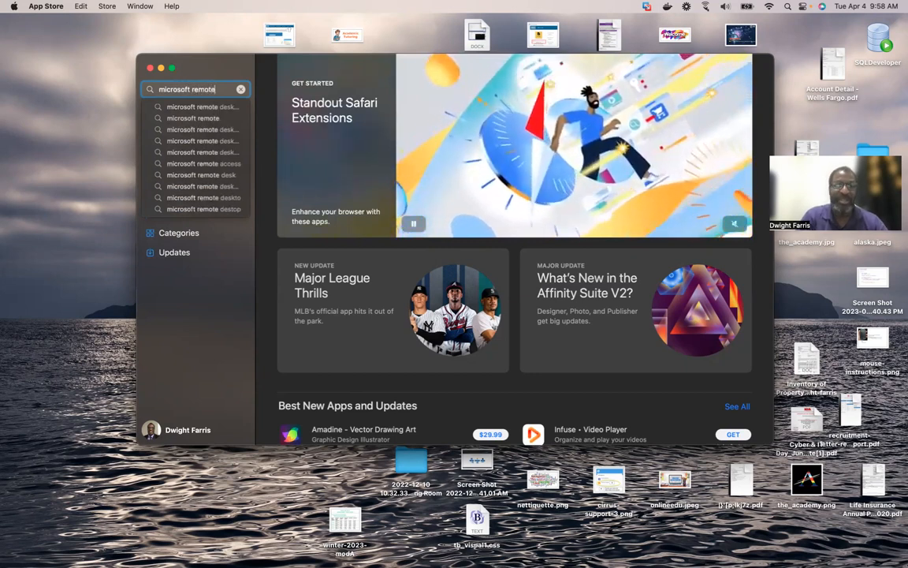
click(214, 114)
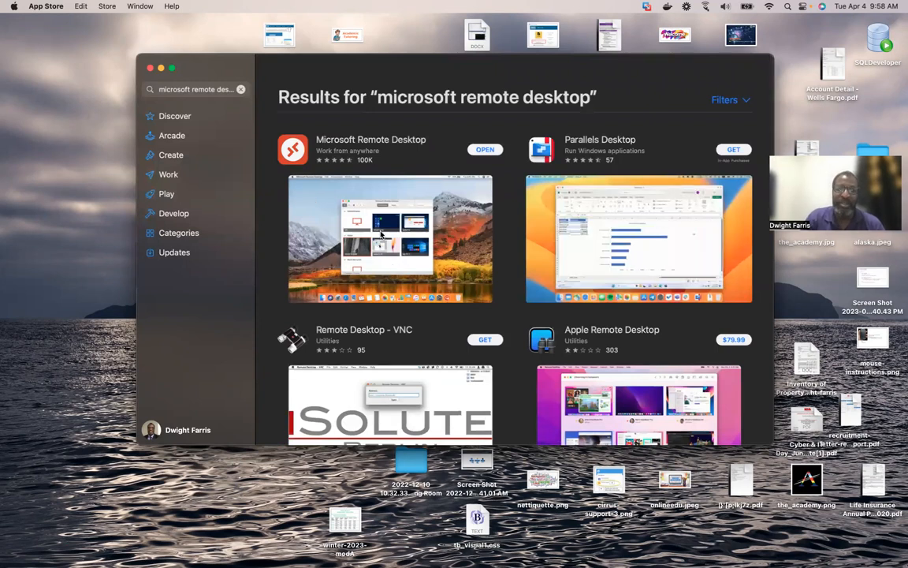
click(381, 234)
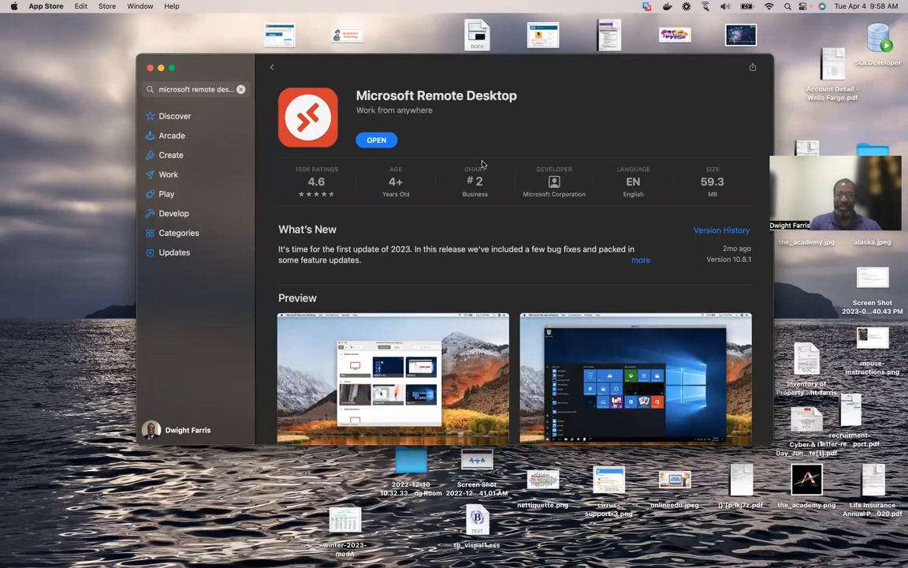
Launch Microsoft Remote Desktop, reposition its window, and glance at the Workspaces list.
click(377, 141)
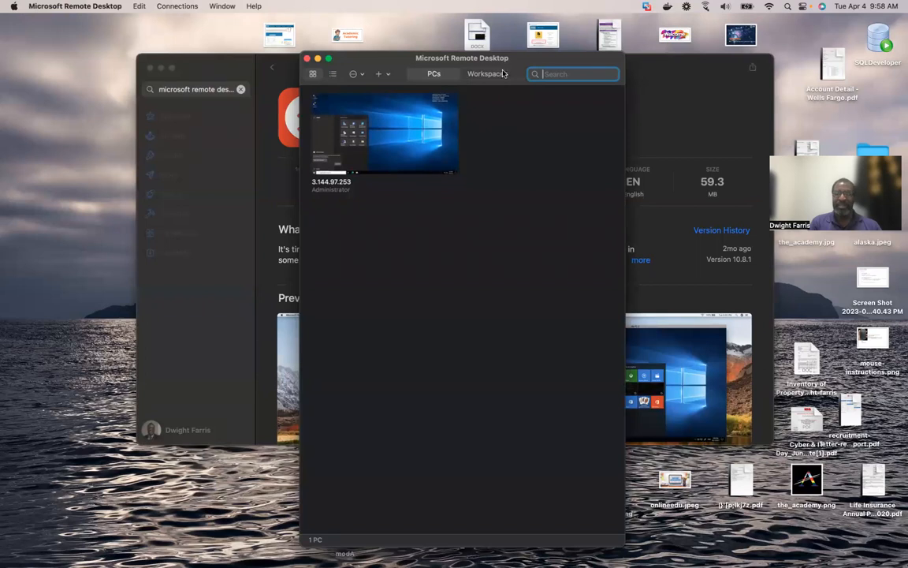
drag(497, 57, 446, 43)
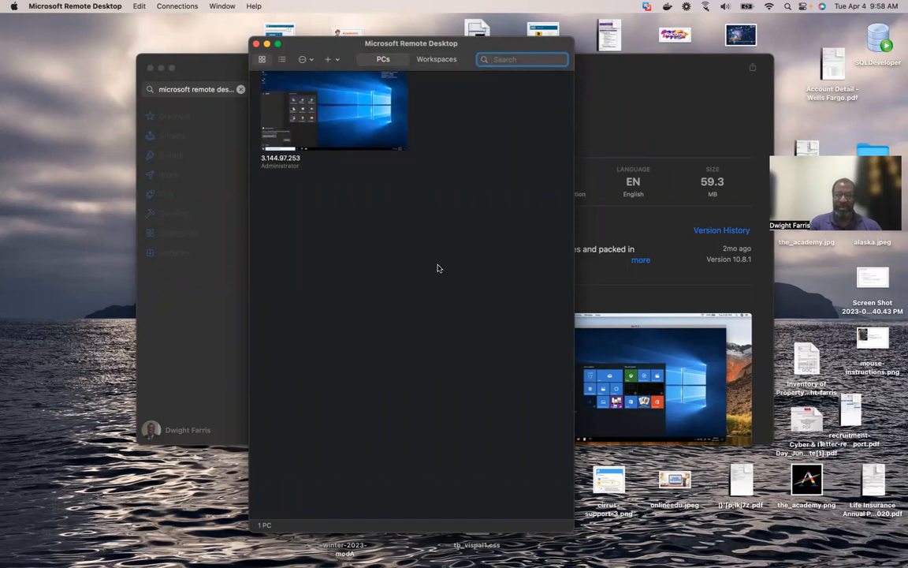
click(438, 62)
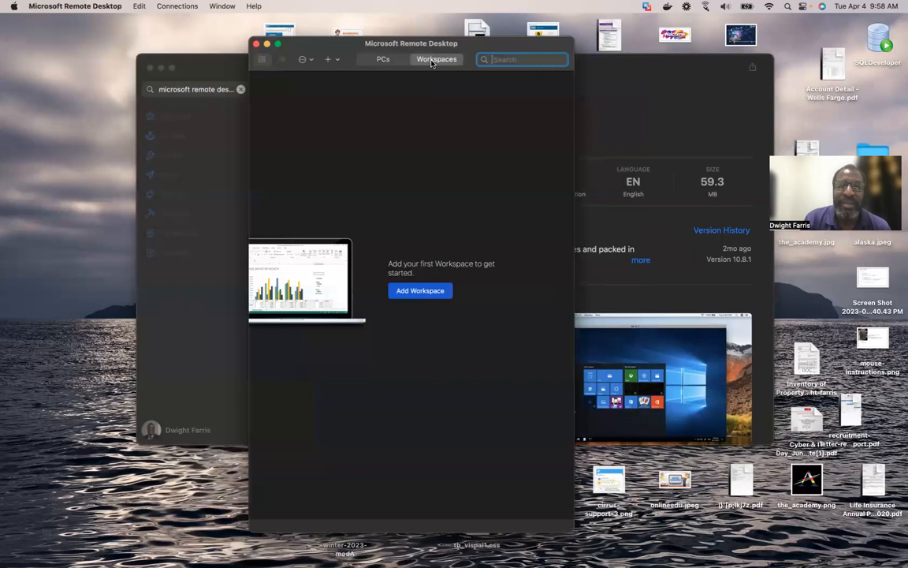
click(383, 59)
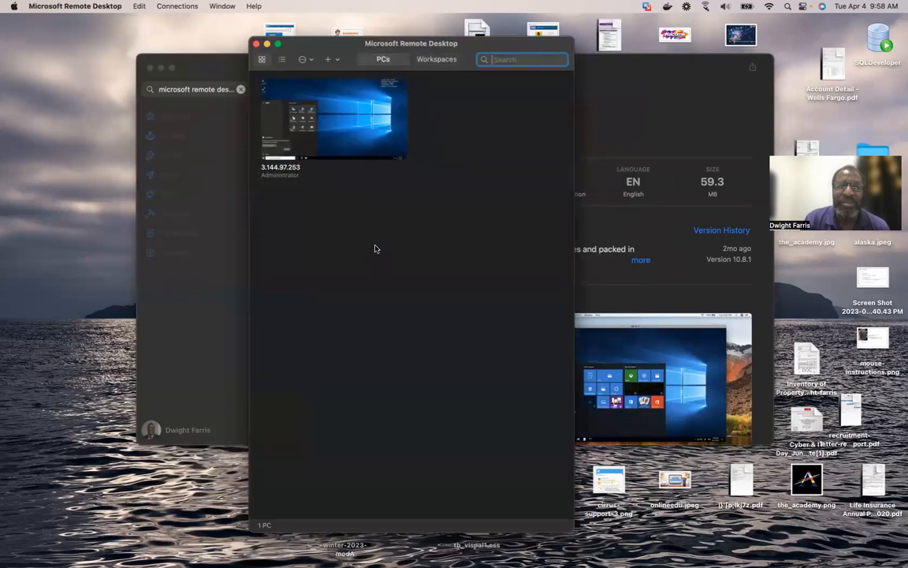
Try the PC list's menus and list view, ending back in thumbnail view.
right_click(375, 247)
click(492, 152)
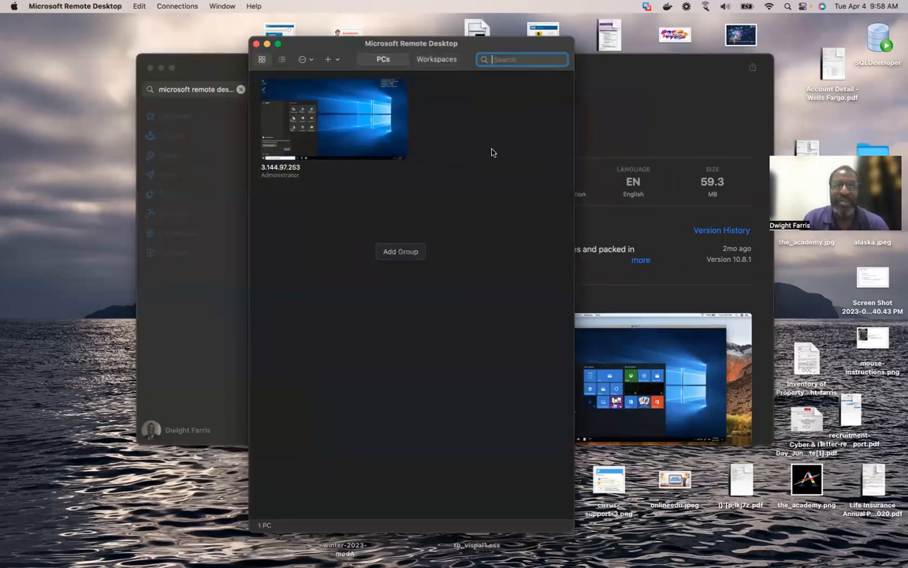
click(308, 60)
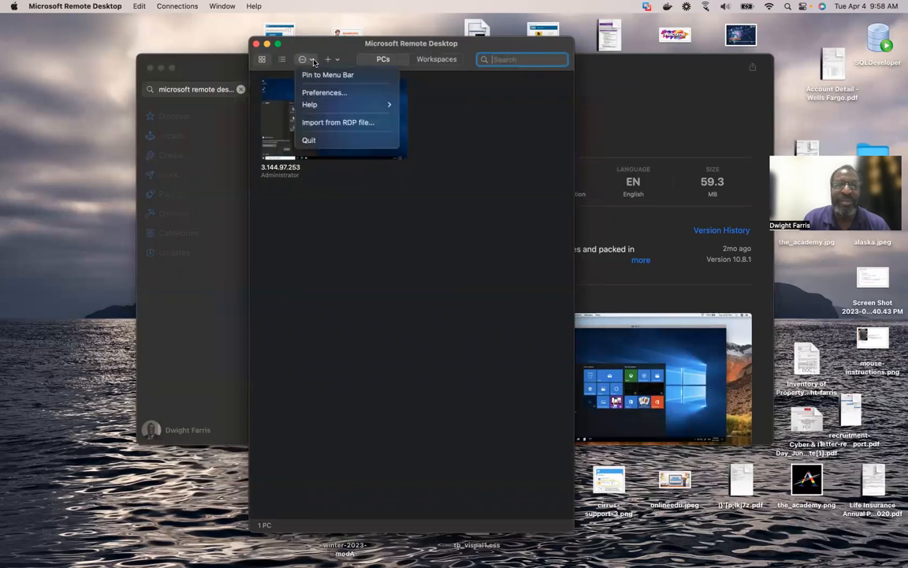
click(284, 61)
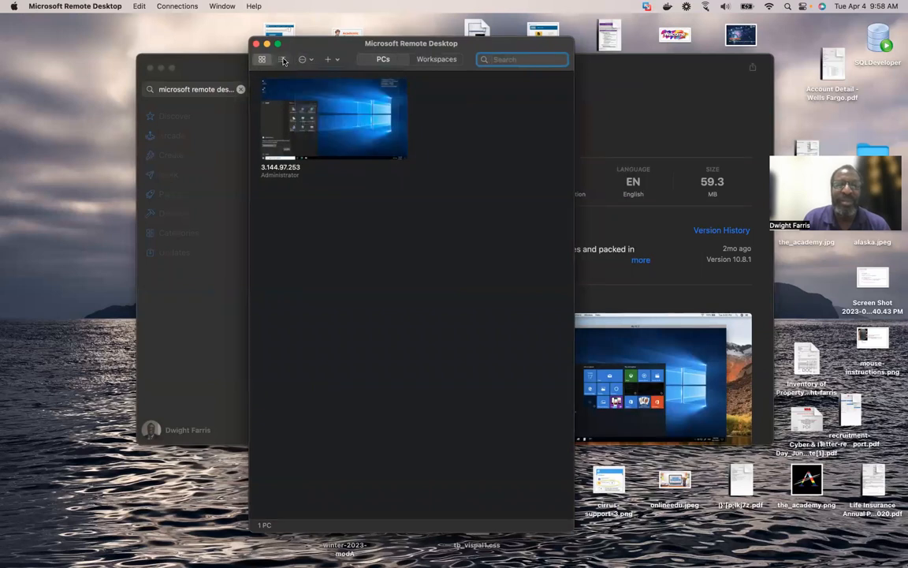
click(283, 61)
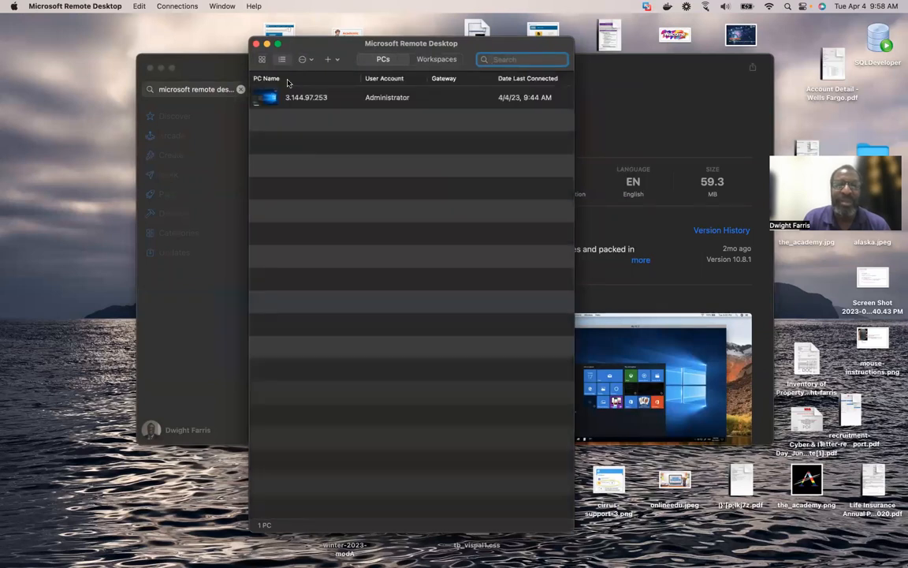
click(263, 60)
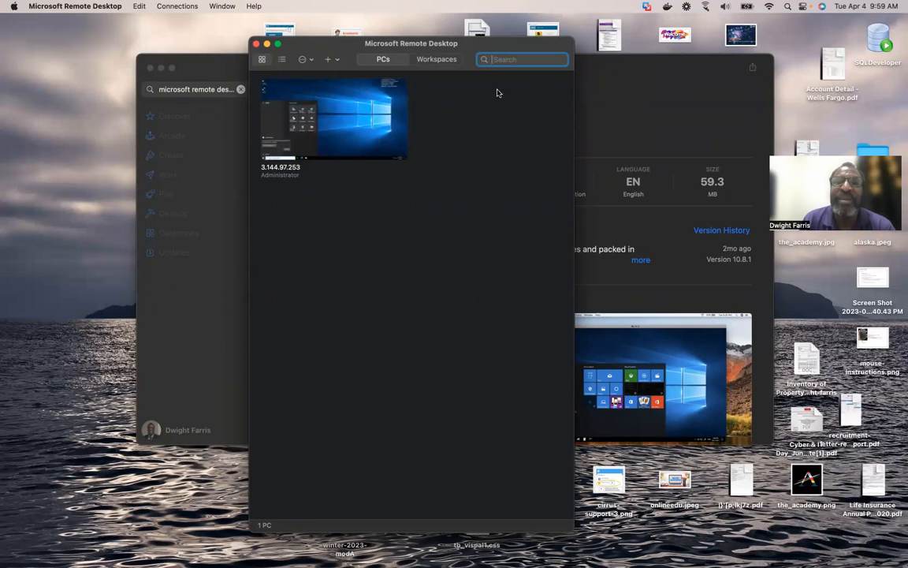
Delete the saved PC 3.144.97.253 and make the Remote Desktop window full screen.
mouse_move(359, 136)
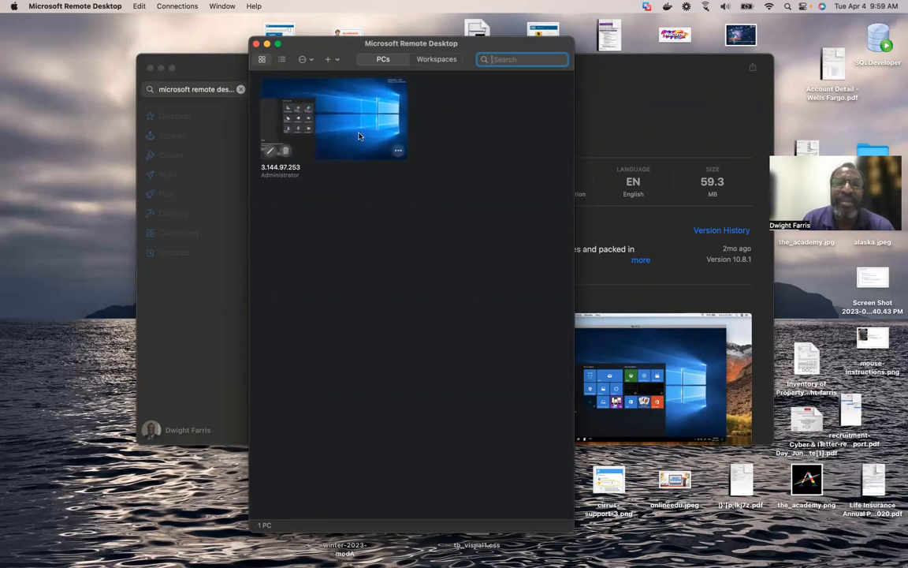
click(398, 152)
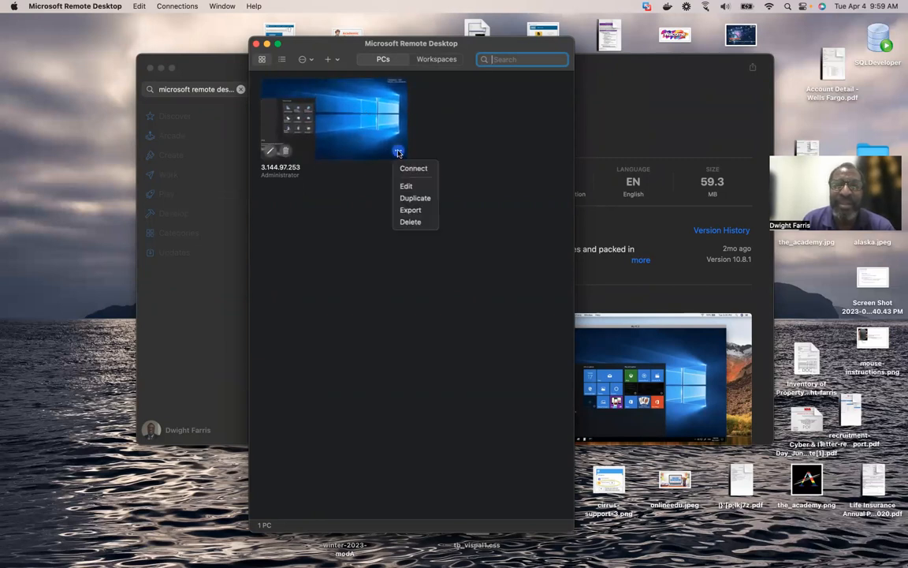
click(419, 223)
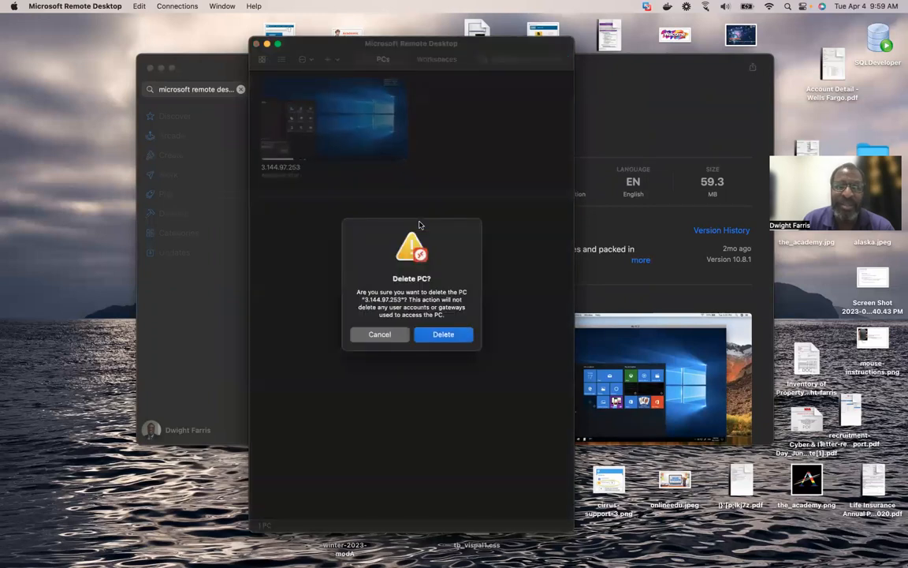
click(446, 339)
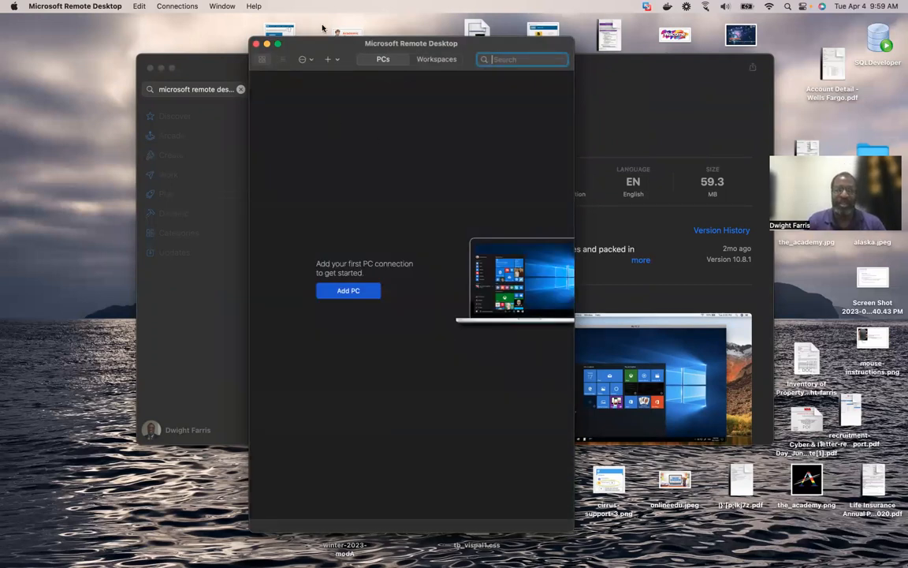
click(278, 46)
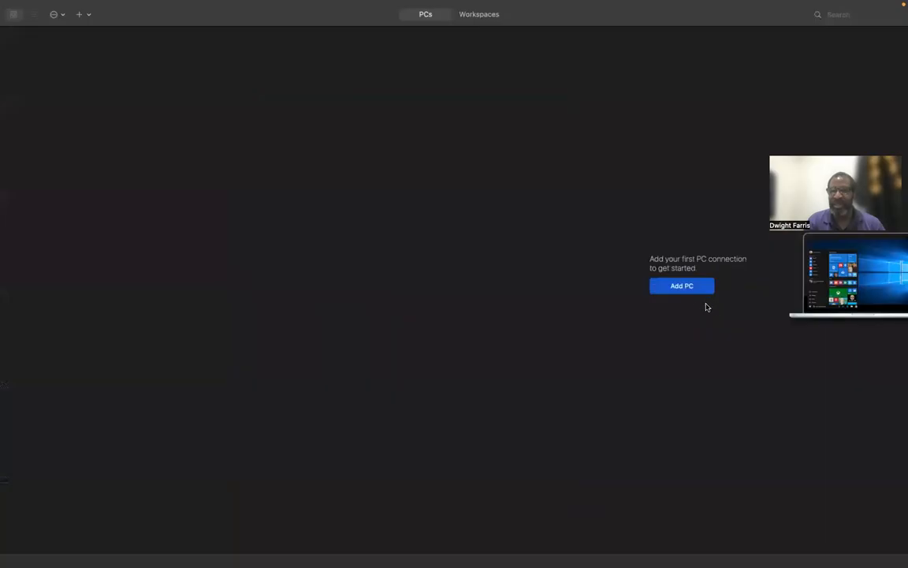
Start a new Add PC form and copy the address 3.14.246.151 from Notes.
click(682, 286)
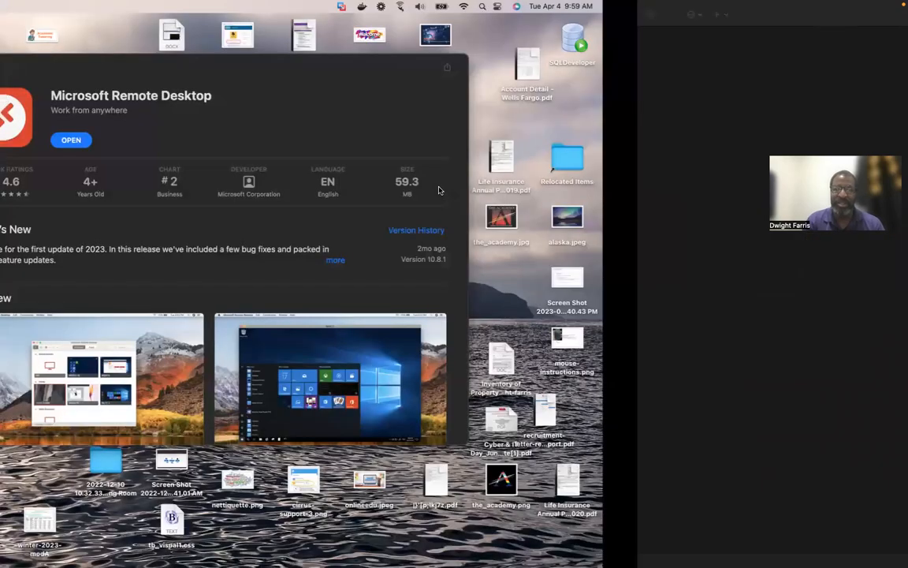
key(ctrl+Left)
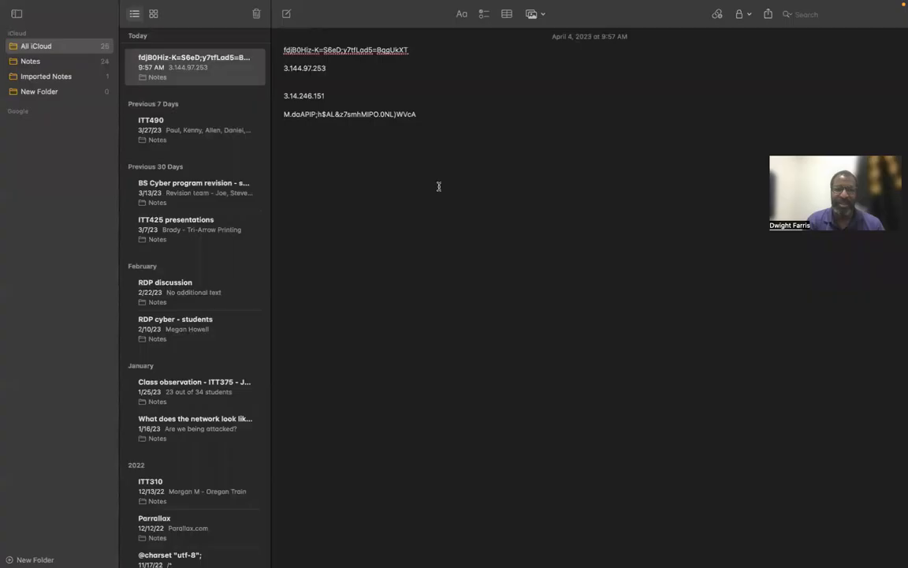
drag(282, 96, 325, 94)
key(super+c)
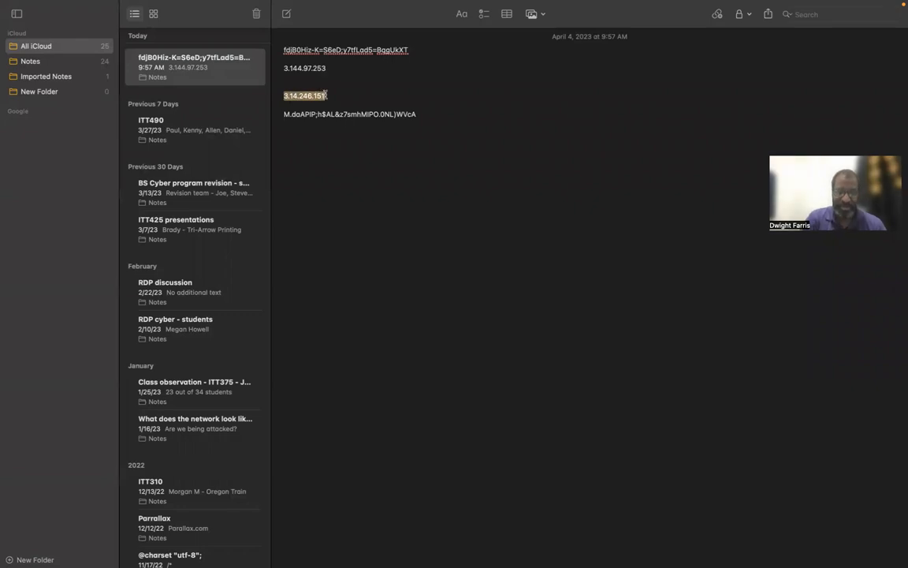
key(ctrl+Right)
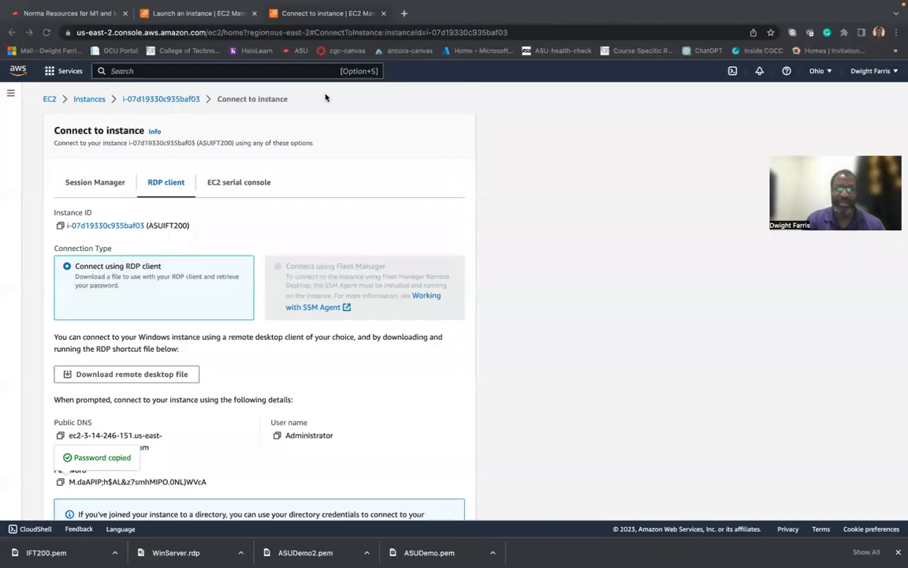
key(ctrl+Left)
key(ctrl+Left)
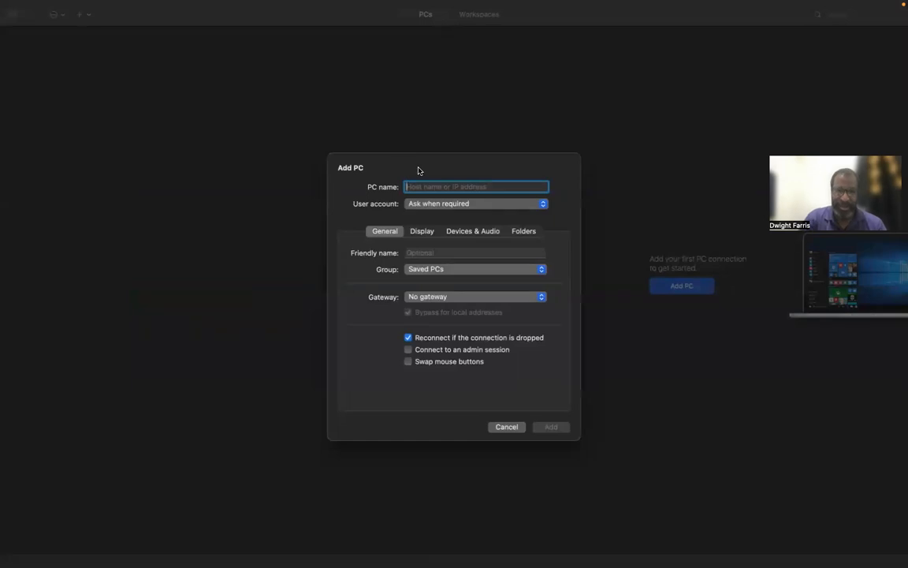
Enter 3.14.246.151 as the PC name and start a new user account named Administrator.
key(super+v)
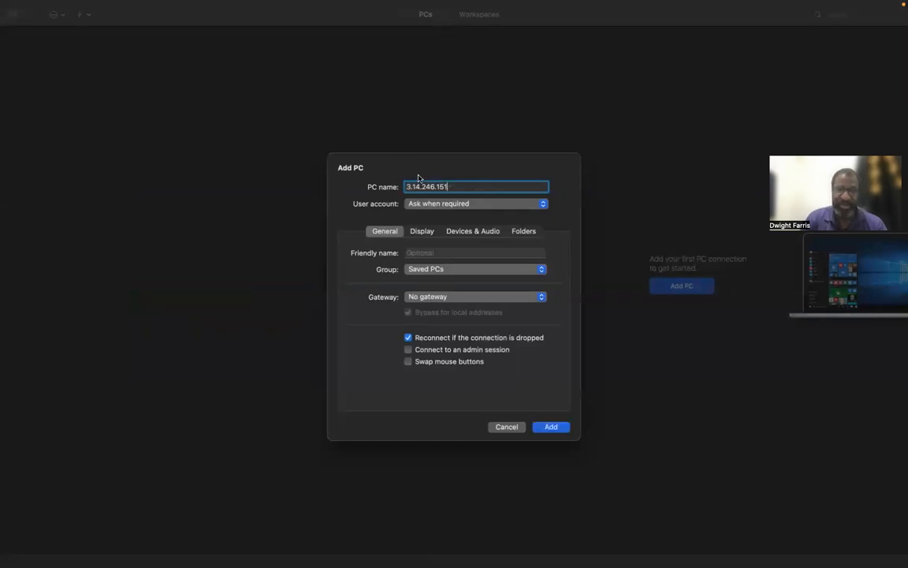
click(544, 207)
click(492, 218)
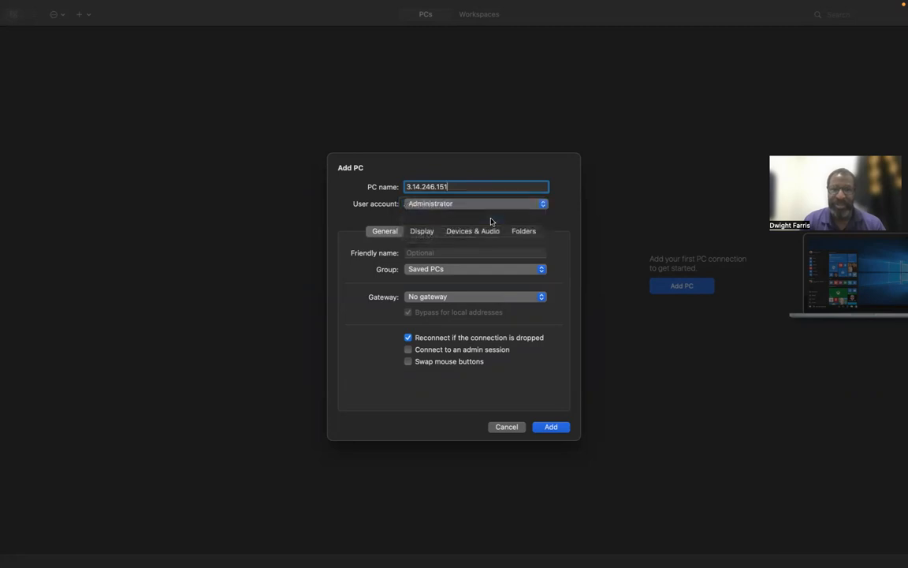
click(543, 207)
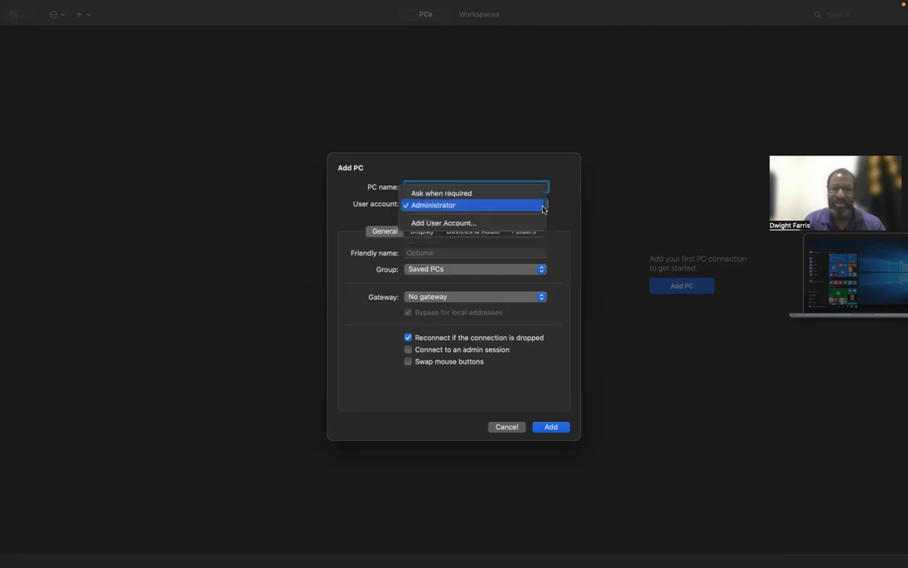
click(498, 228)
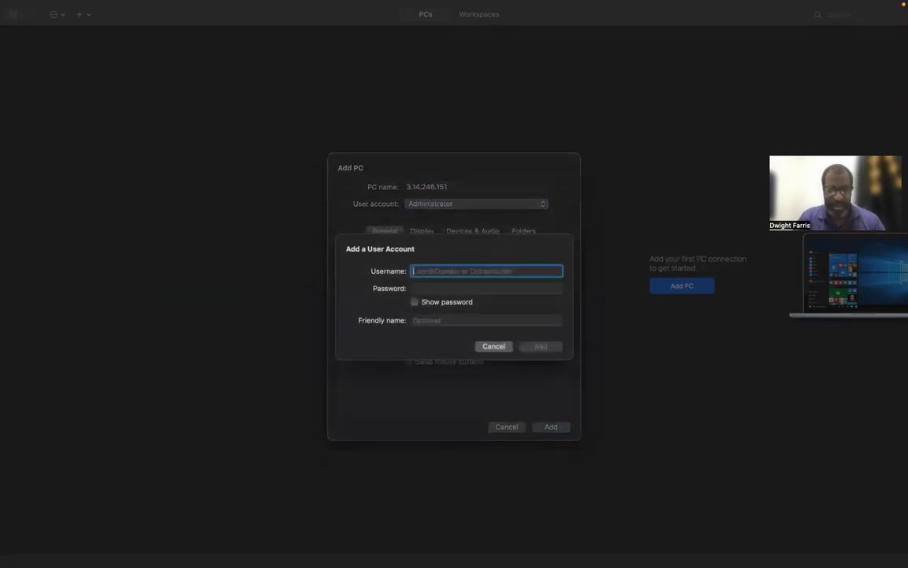
text(Administrator)
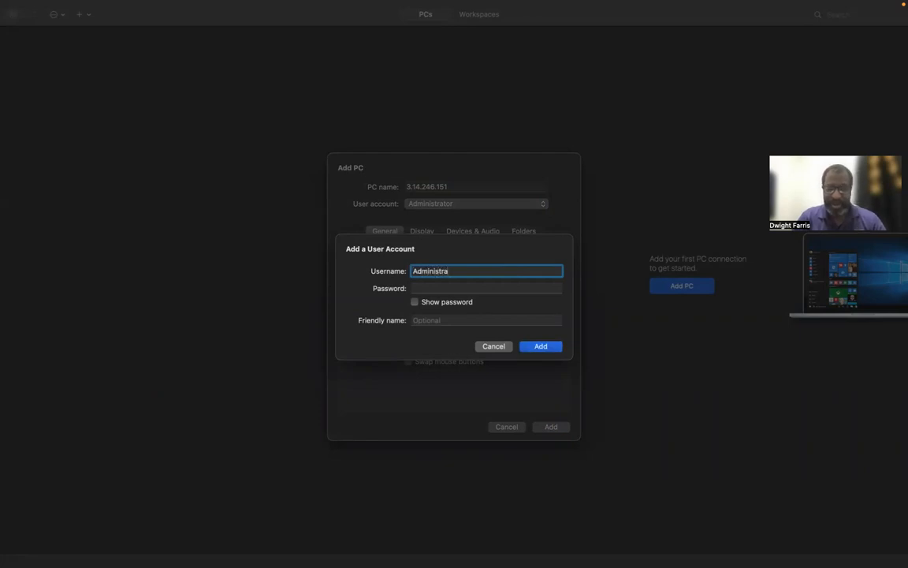
click(446, 287)
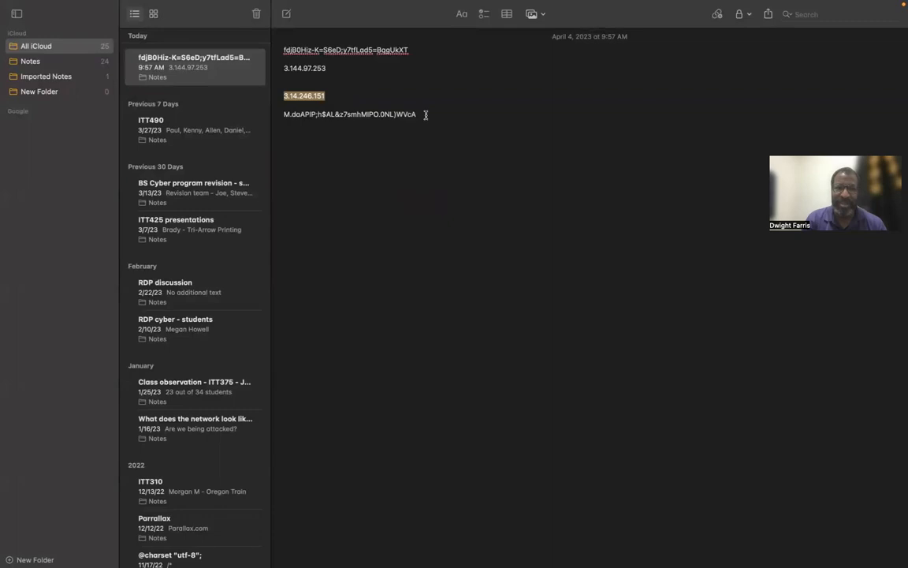
Paste the stored password from the note into the Administrator account, then save the account and PC.
click(284, 112)
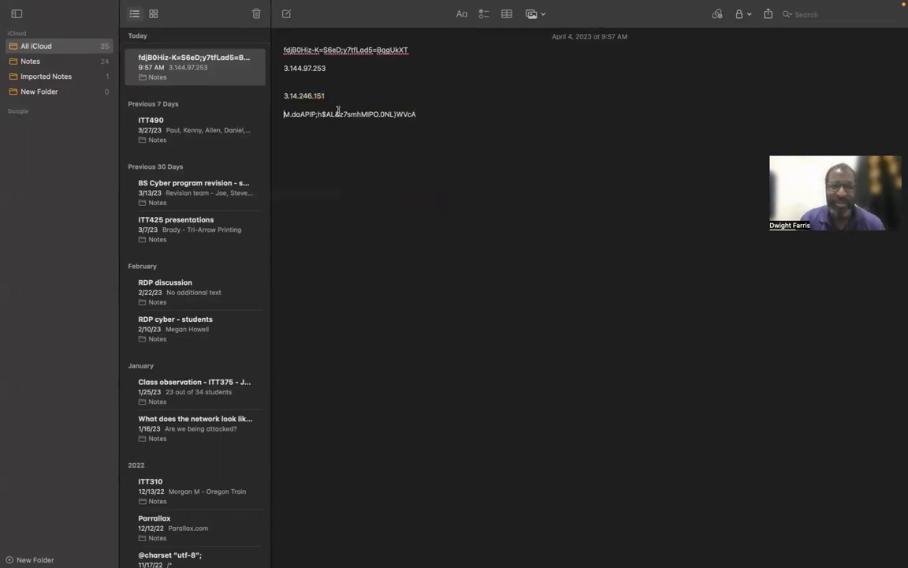
click(411, 115)
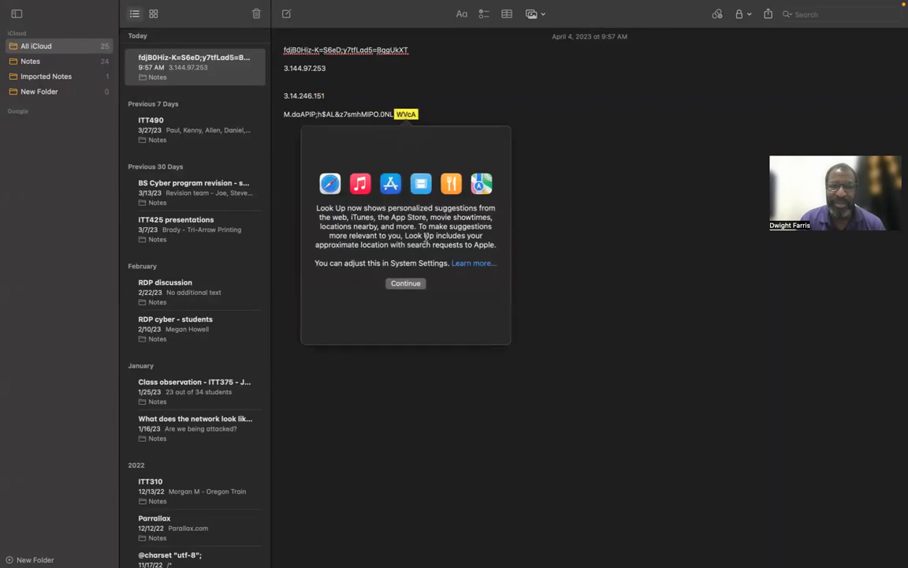
click(512, 194)
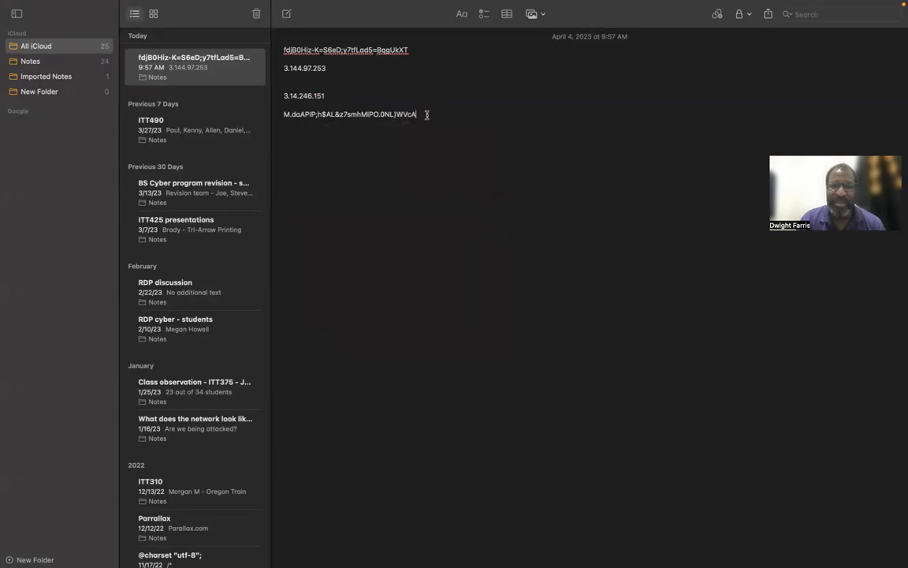
key(shift+Left)
key(shift+Left)
key(shift+Left)
key(shift+Left)
key(shift+Left)
key(shift+Left)
key(shift+Left)
key(shift+Left)
key(shift+Left)
key(shift+Left)
key(shift+Left)
key(shift+Left)
key(shift+Left)
key(shift+Left)
key(shift+Left)
key(shift+Left)
key(shift+Left)
key(shift+Left)
key(shift+Left)
key(shift+Left)
key(shift+Left)
key(shift+Left)
key(shift+Left)
key(shift+Left)
key(shift+Left)
key(shift+Left)
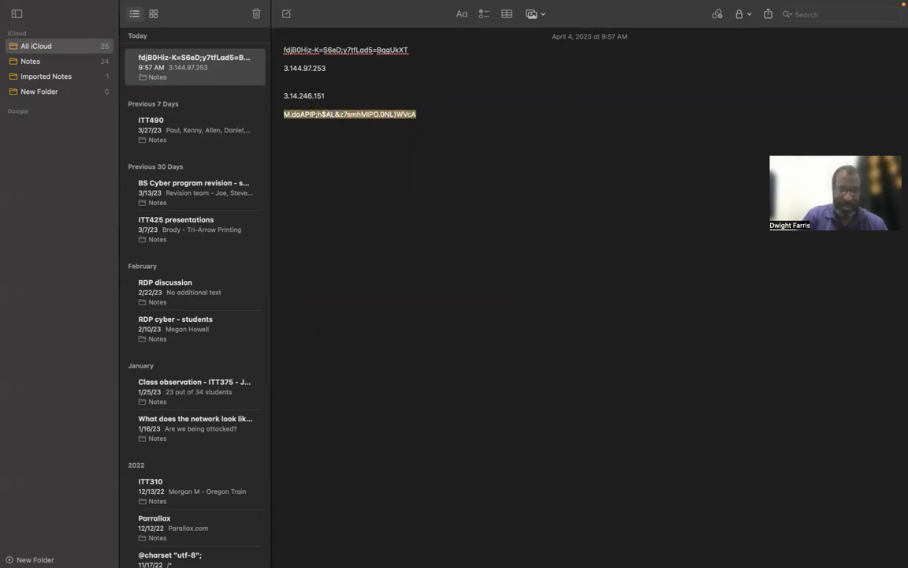
key(ctrl+Left)
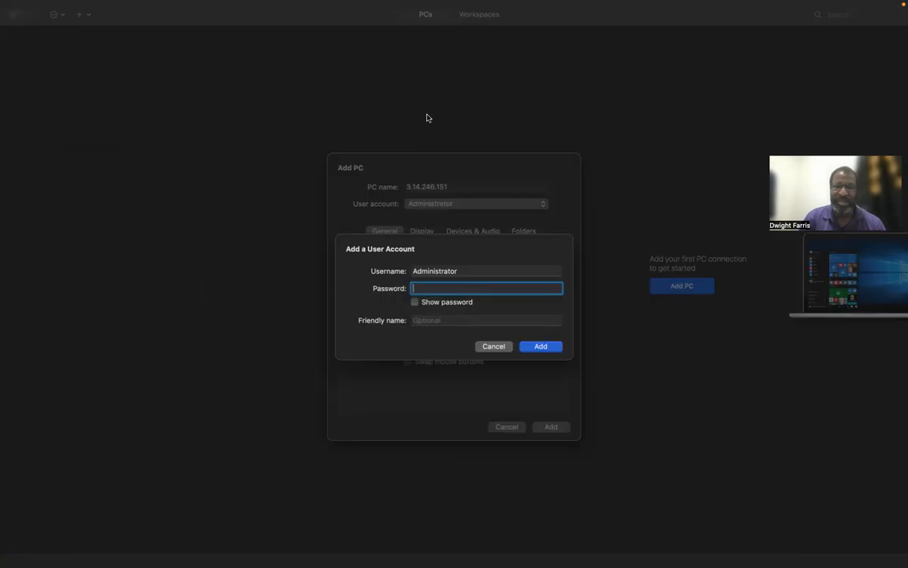
key(super+v)
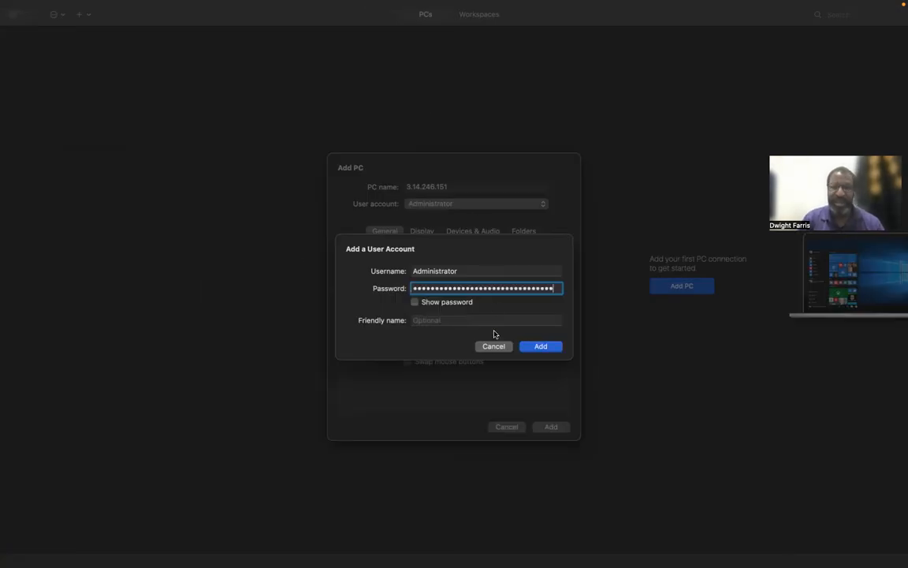
click(541, 347)
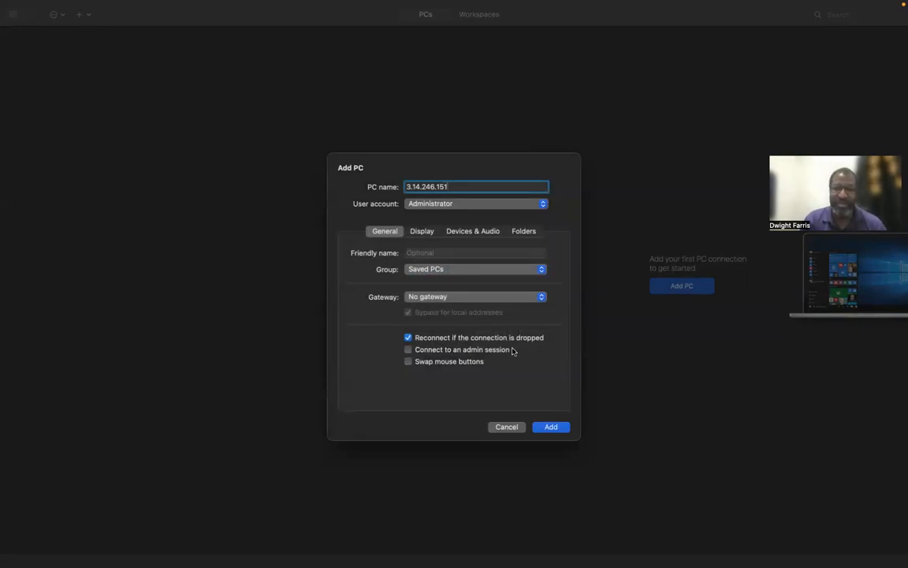
click(561, 432)
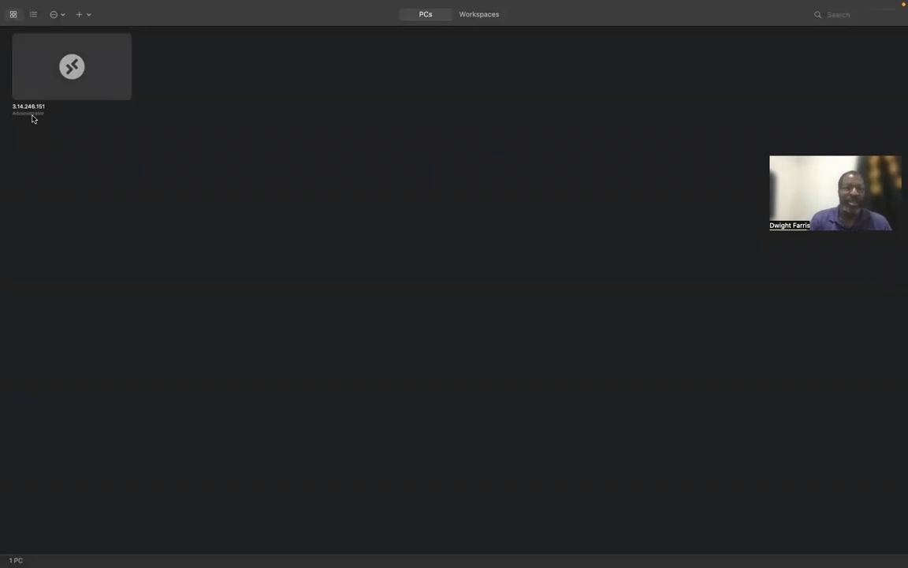
click(70, 70)
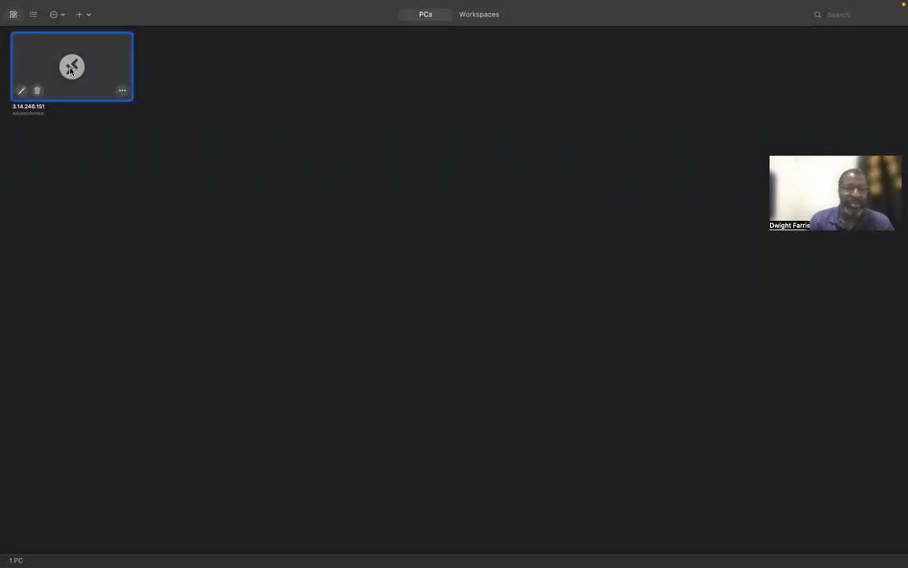
double_click(70, 70)
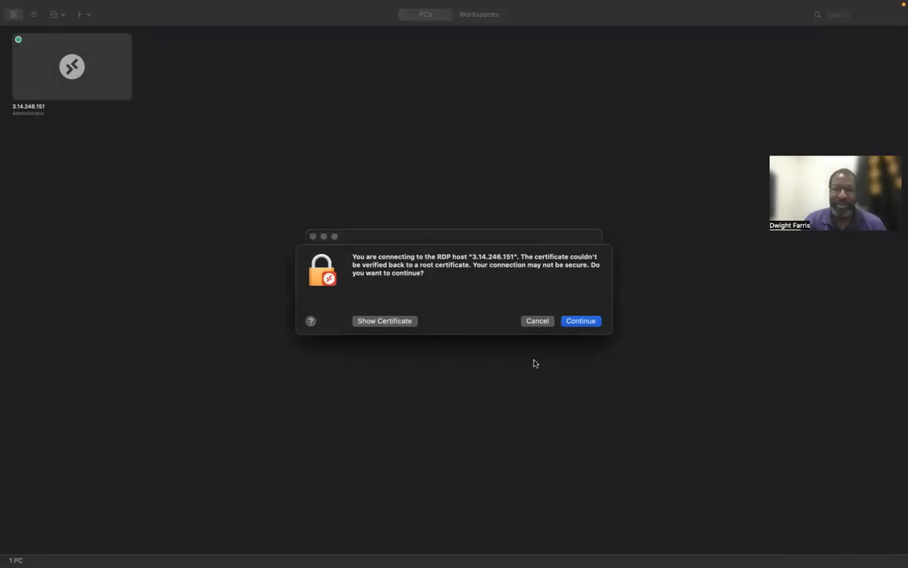
click(582, 322)
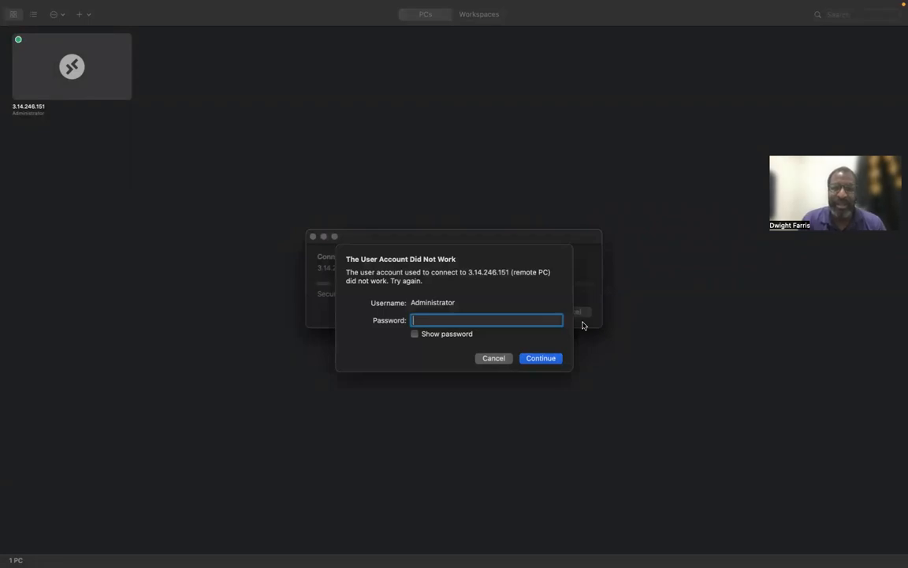
key(ctrl+Left)
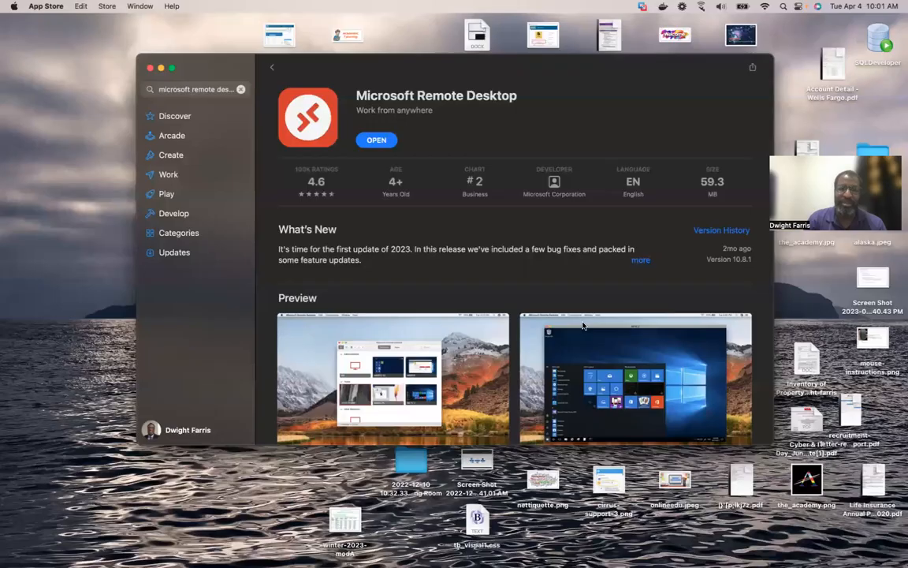
key(ctrl+Right)
key(ctrl+Right)
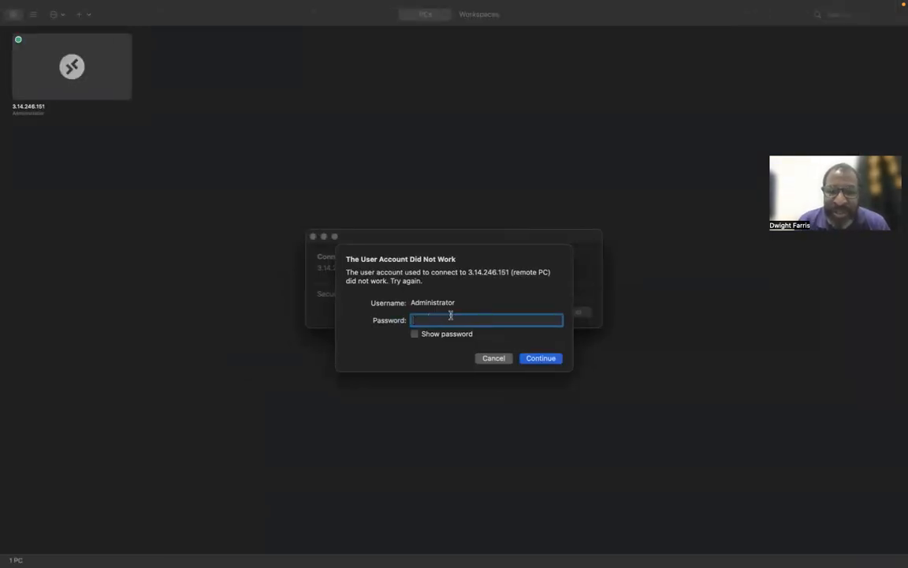
key(ctrl+Right)
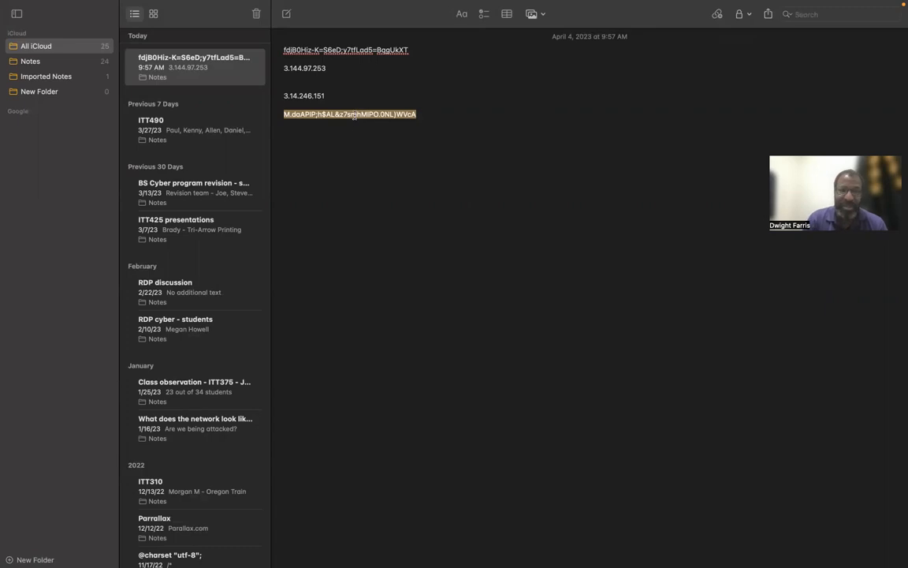
key(ctrl+Left)
key(super+v)
click(540, 360)
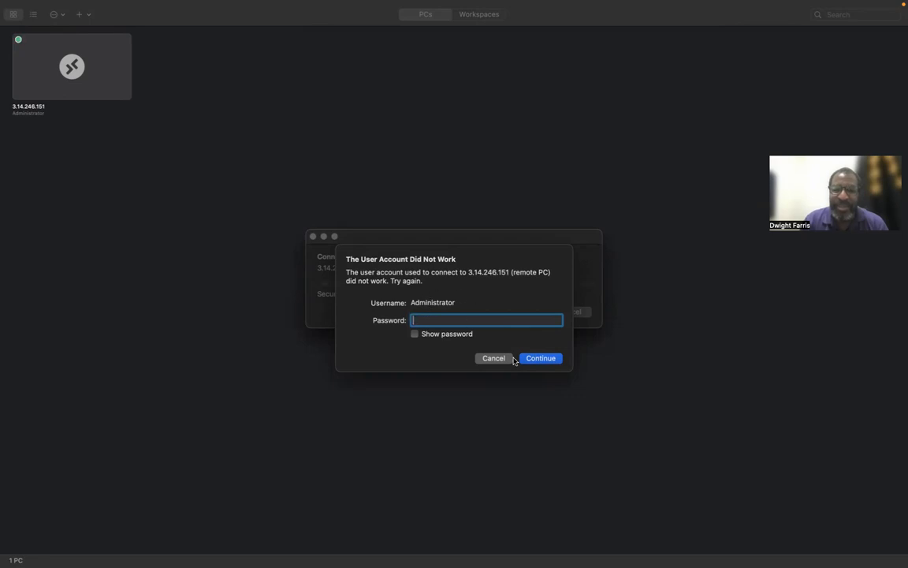
click(539, 361)
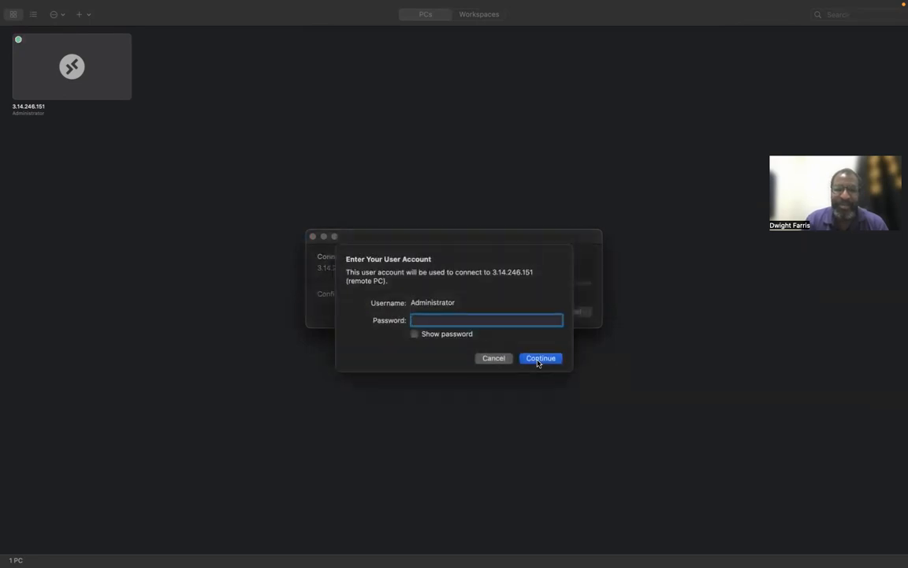
click(490, 358)
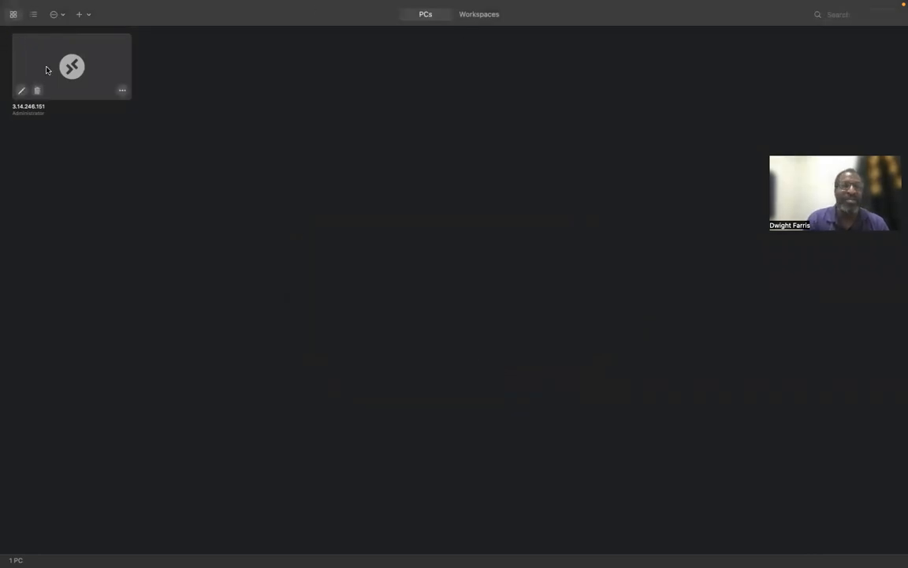
Delete the saved 3.14.246.151 PC and take Remote Desktop out of full screen.
click(122, 92)
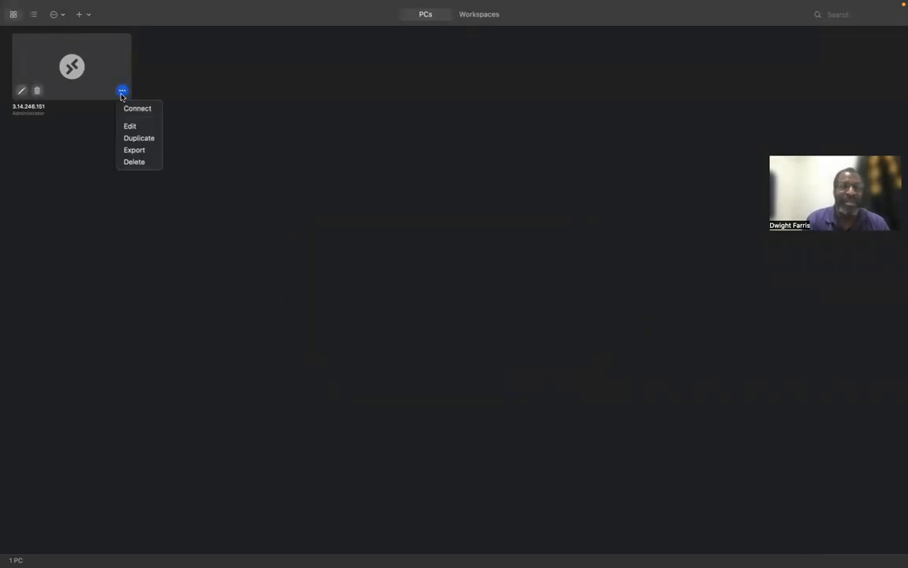
click(136, 162)
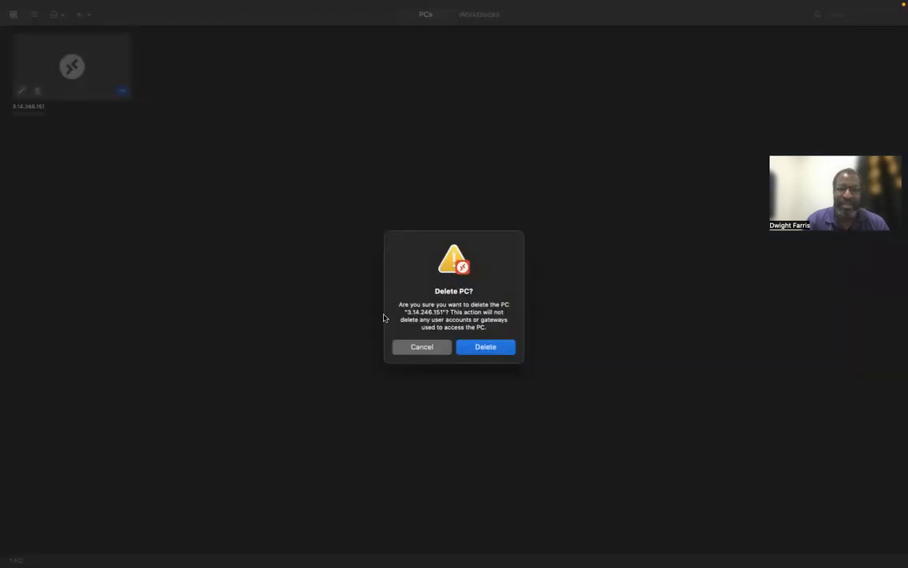
click(482, 346)
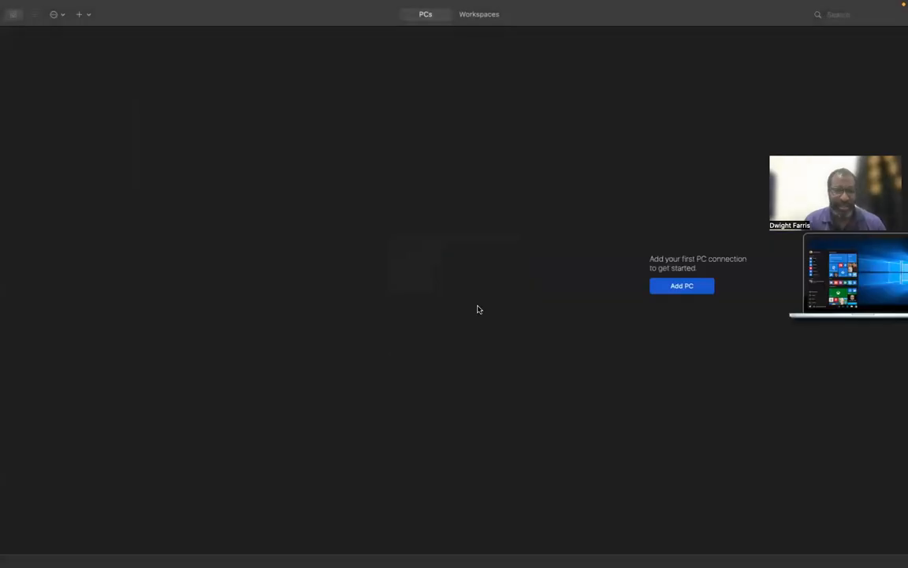
mouse_move(43, 6)
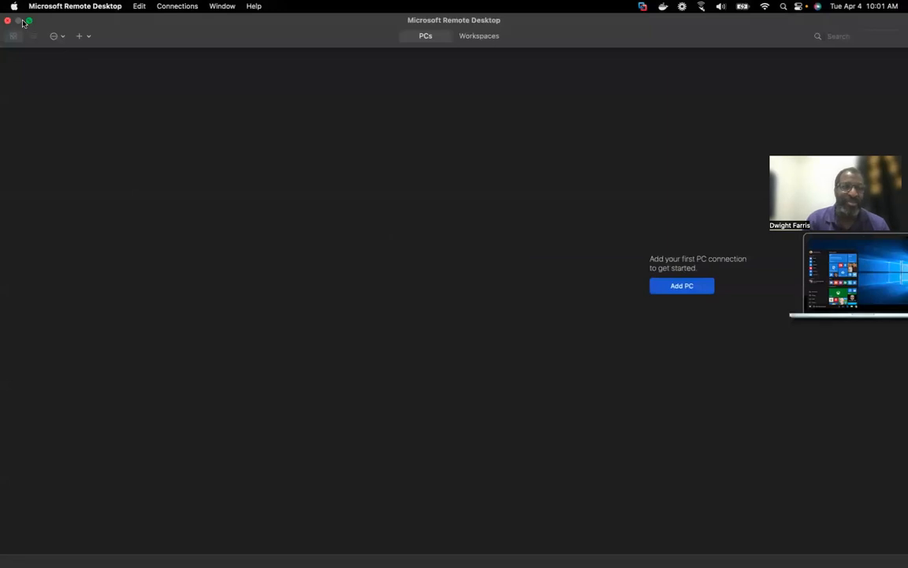
click(29, 22)
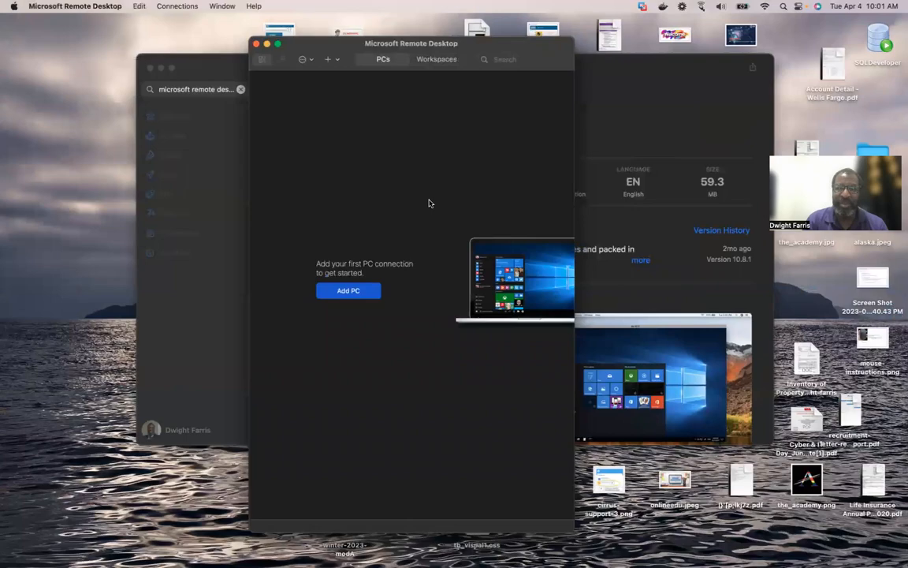
Copy the instance's Administrator password from the AWS Connect to instance RDP client page.
key(ctrl+Right)
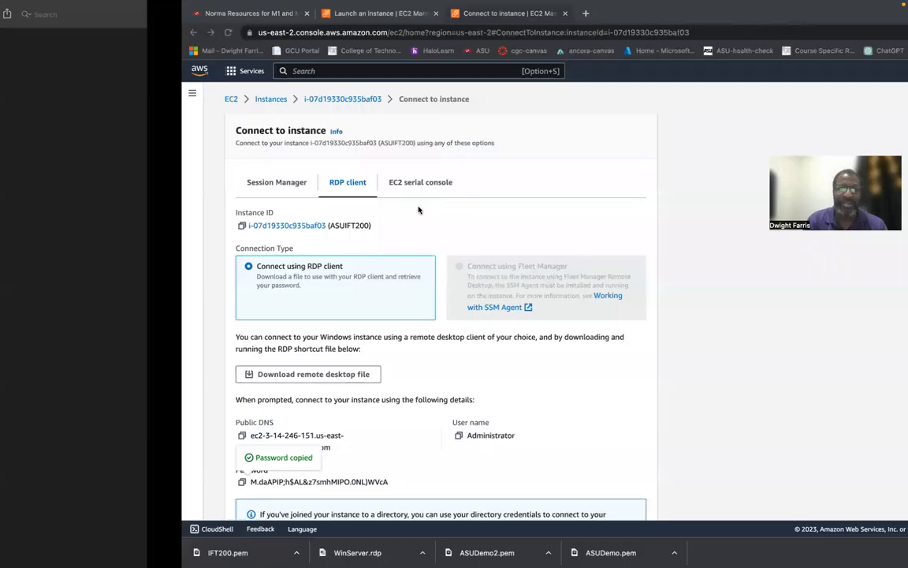
scroll(239, 396, down, 2)
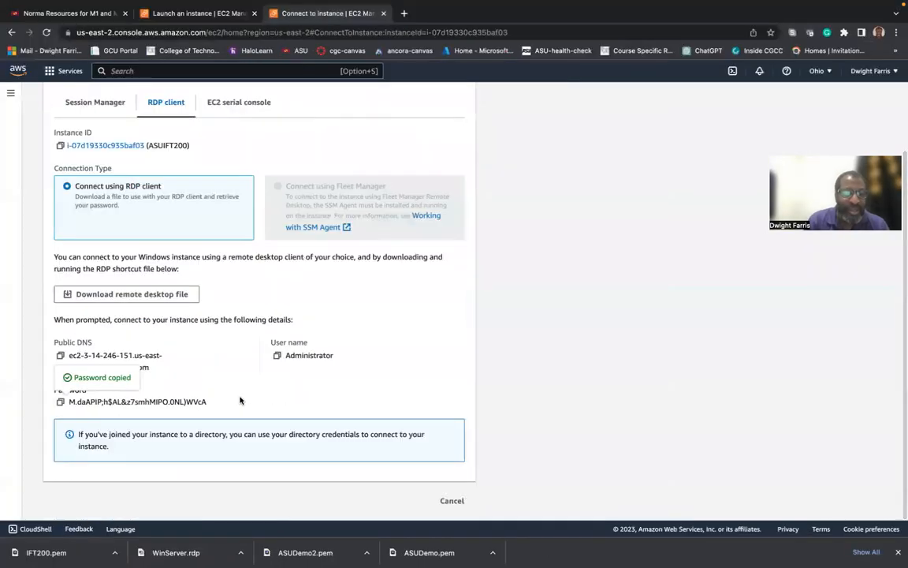
click(61, 402)
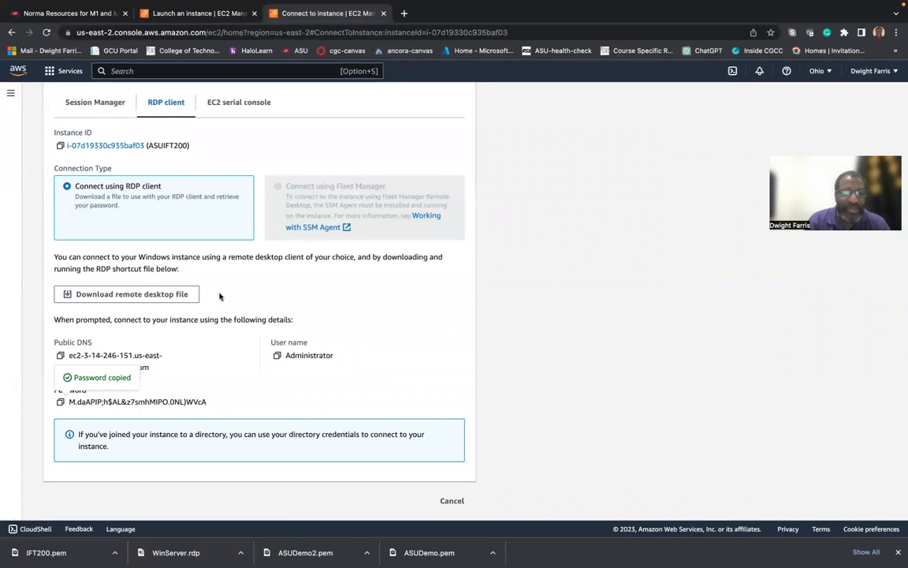
scroll(219, 299, up, 2)
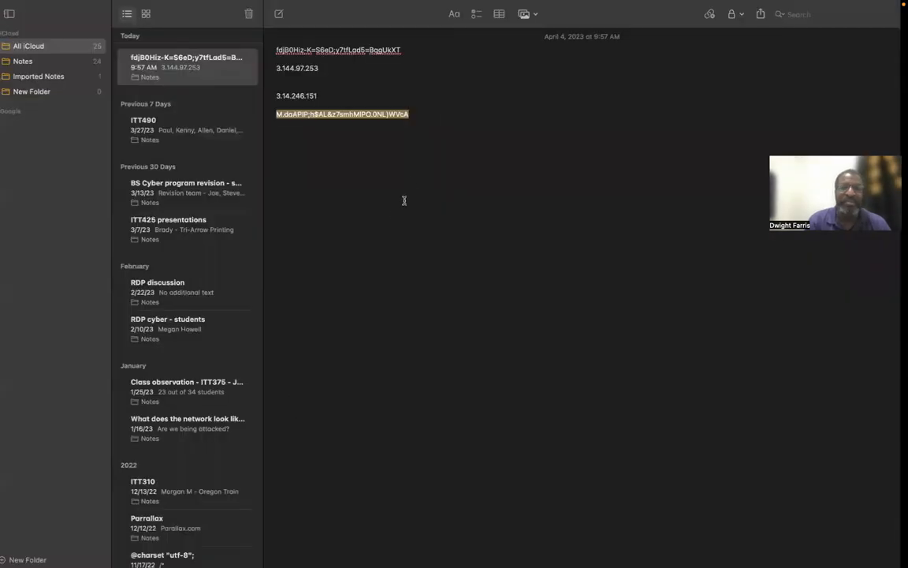
Replace the old password line in the note with the freshly copied password.
key(super+x)
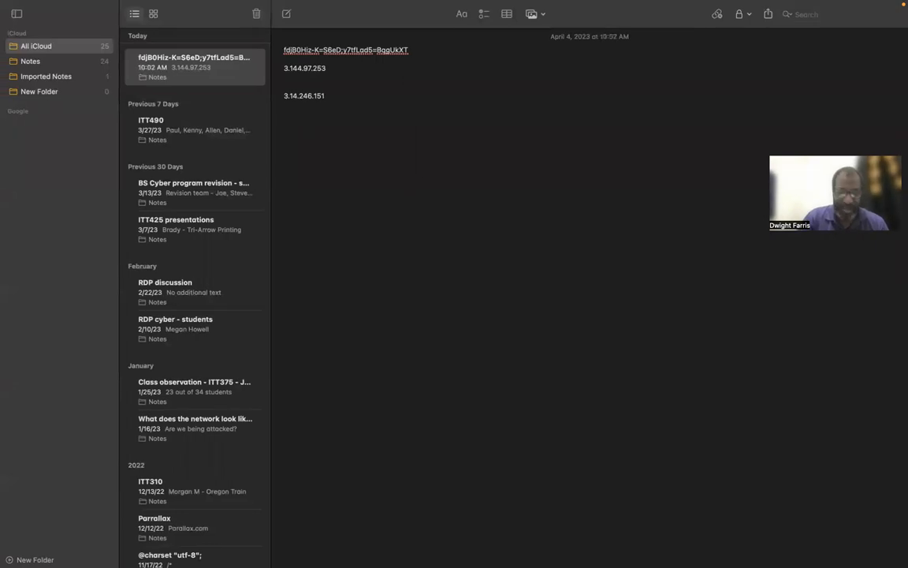
key(super+v)
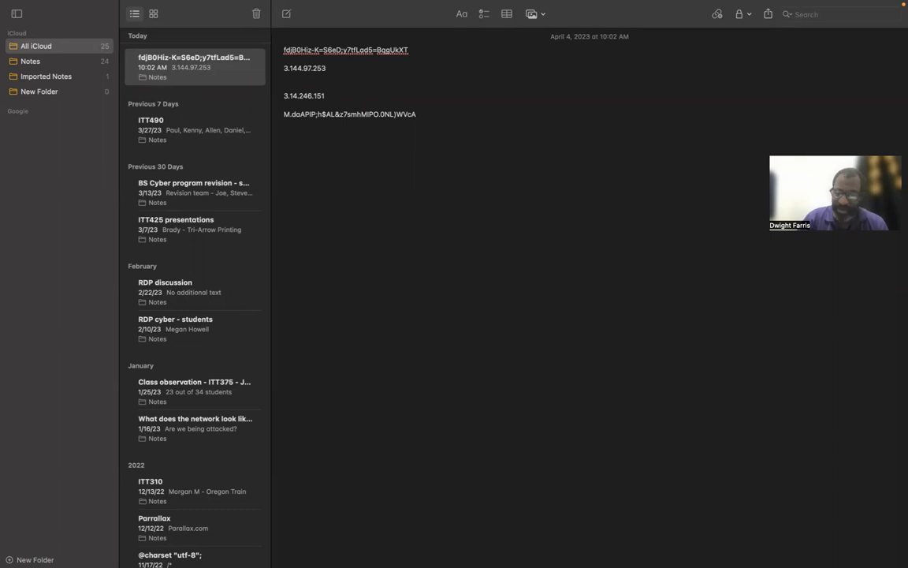
key(shift+Left)
key(shift+Left)
key(shift+Left)
key(shift+Left)
key(shift+Left)
key(shift+Left)
key(shift+Left)
key(shift+Left)
key(shift+Left)
key(shift+Left)
key(shift+Left)
key(shift+Left)
key(shift+Left)
key(shift+Left)
key(shift+Left)
key(shift+Left)
key(shift+Left)
key(shift+Left)
key(shift+Left)
key(shift+Left)
key(shift+Left)
key(shift+Left)
key(shift+Left)
key(shift+Left)
key(shift+Left)
key(shift+Left)
key(shift+Left)
key(shift+Left)
key(shift+Left)
key(shift+Left)
key(shift+Left)
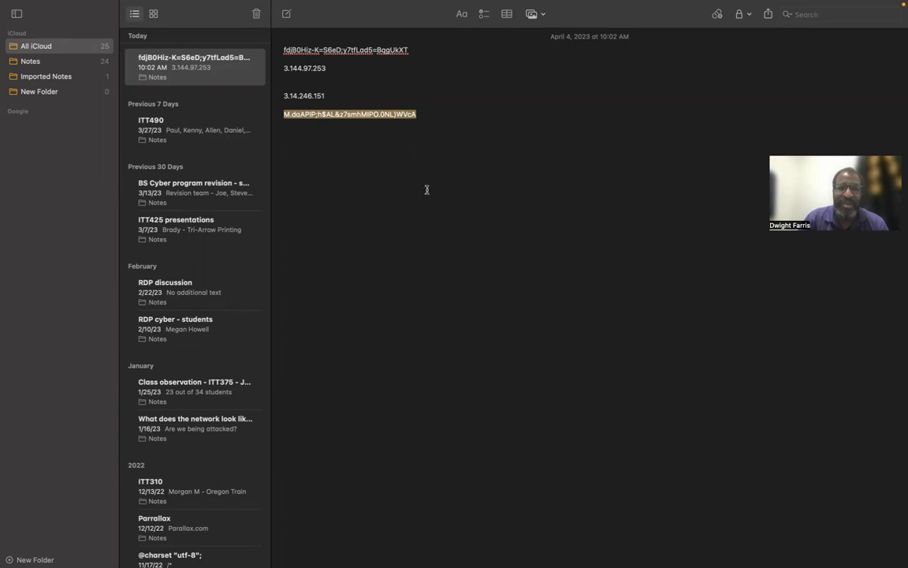
Select the 3.14.246.151 address in the note and begin adding a new PC in Remote Desktop.
click(332, 95)
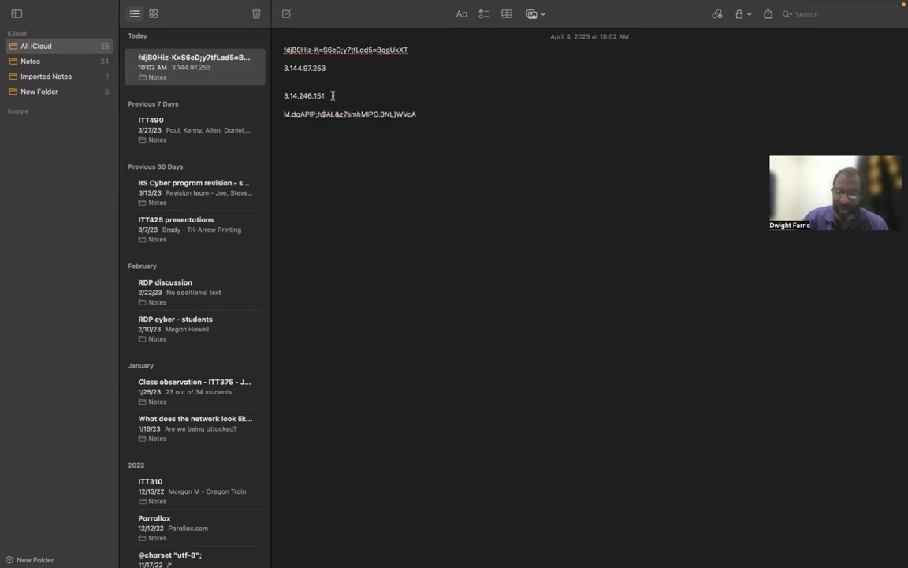
key(shift+Left)
key(shift+Left)
key(shift+Left)
key(shift+Left)
key(shift+Left)
key(shift+Left)
key(shift+Left)
key(shift+Left)
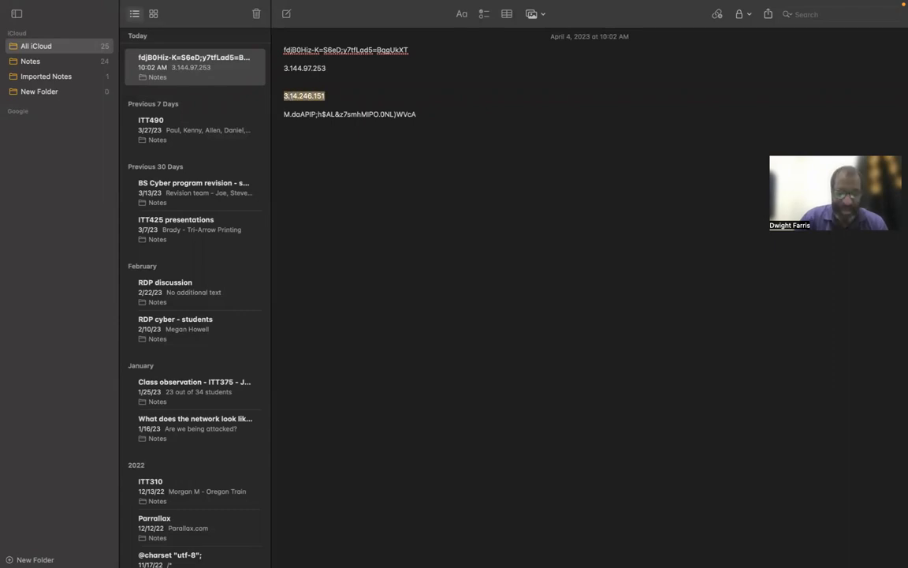
key(ctrl+Left)
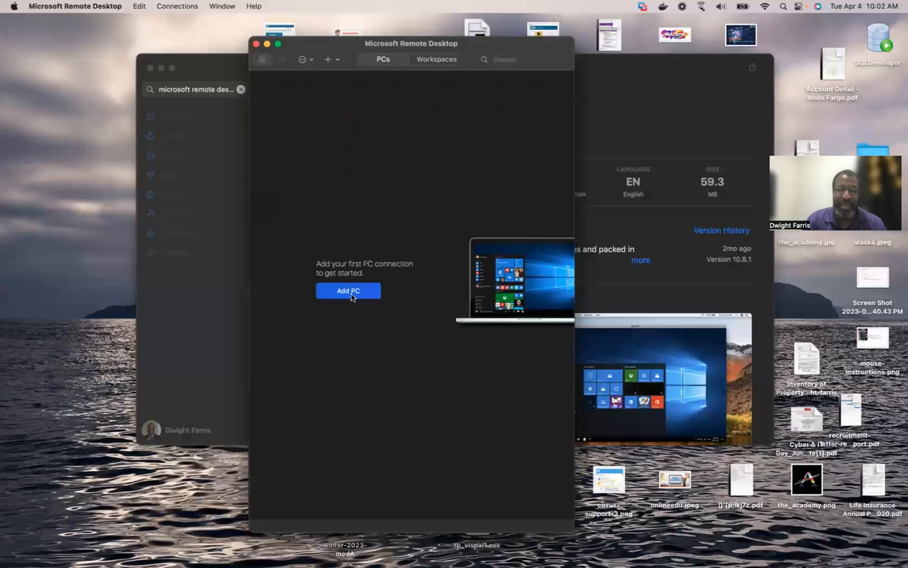
click(349, 291)
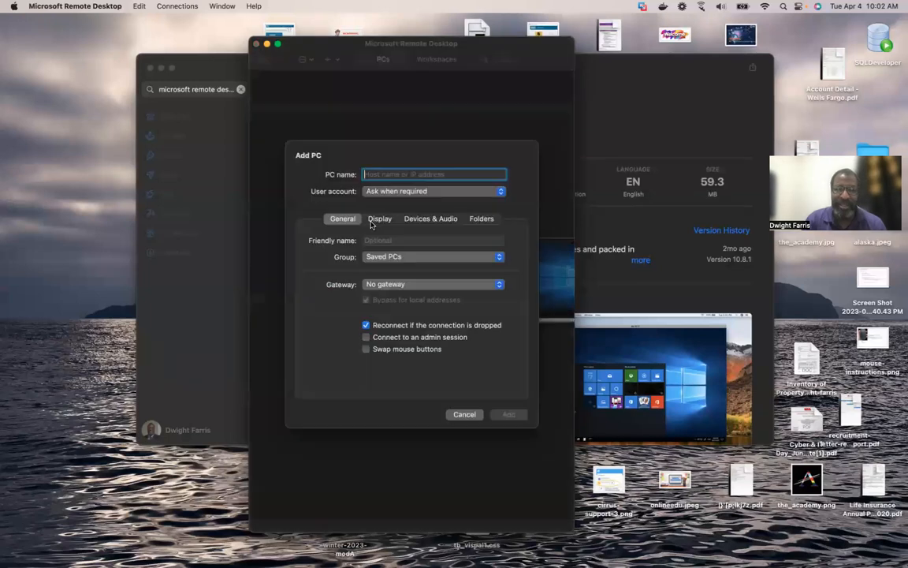
Save a PC entry for 3.14.246.151 and start connecting with username Administrator.
key(super+v)
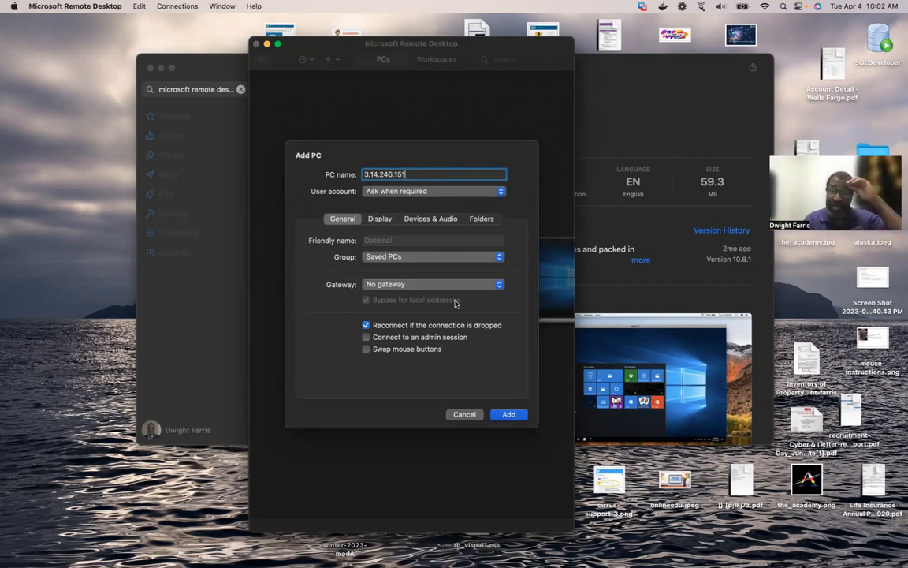
click(508, 415)
double_click(325, 119)
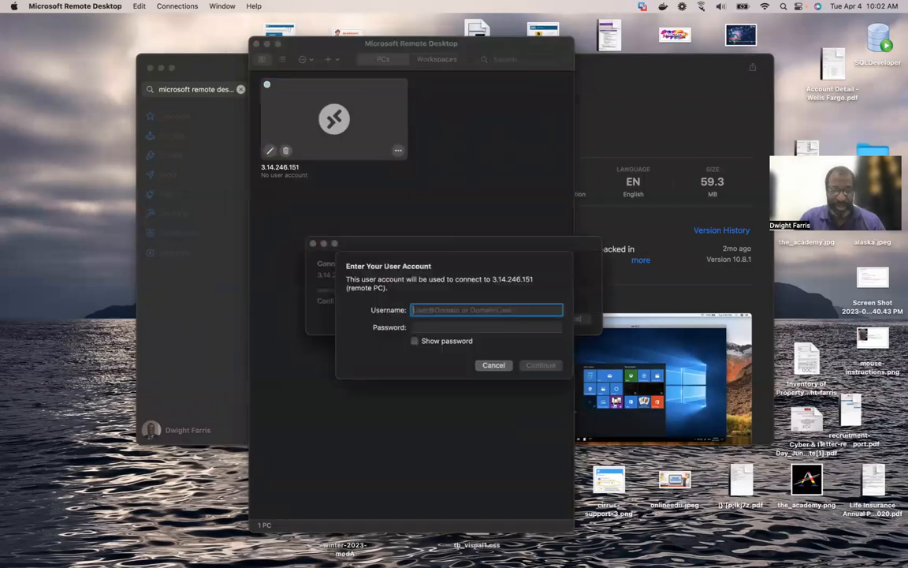
text(Admi)
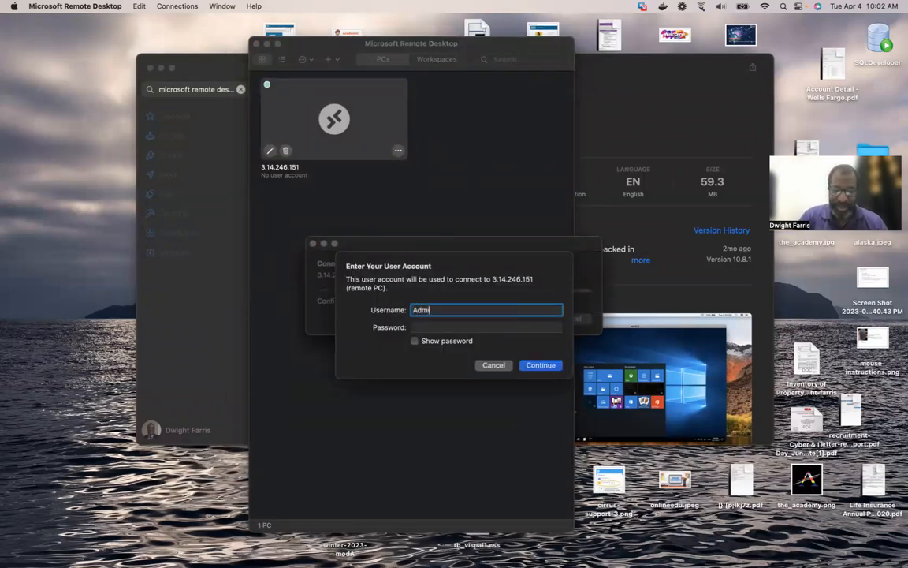
text(nistrator)
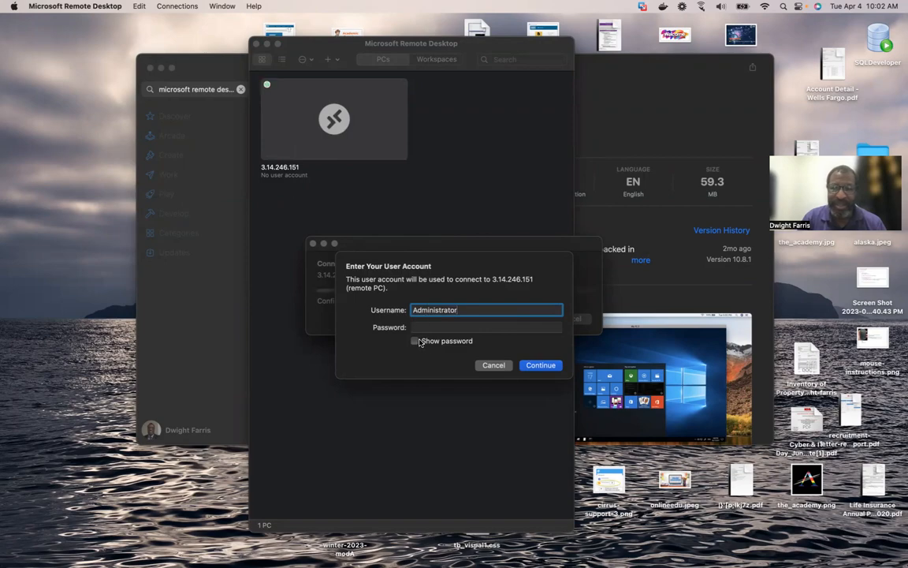
key(ctrl+Right)
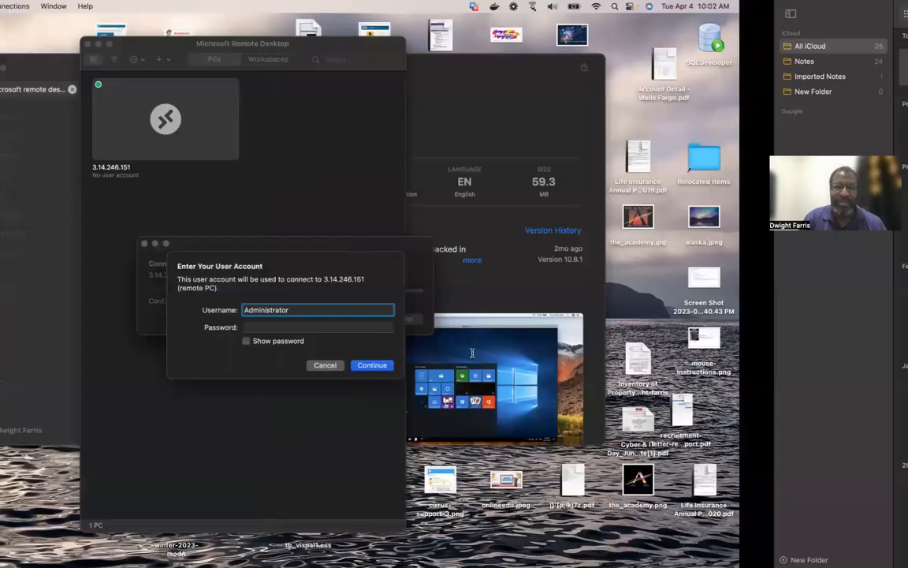
Copy the password line from the note and return to the sign-in prompt's Password field.
drag(418, 115, 288, 115)
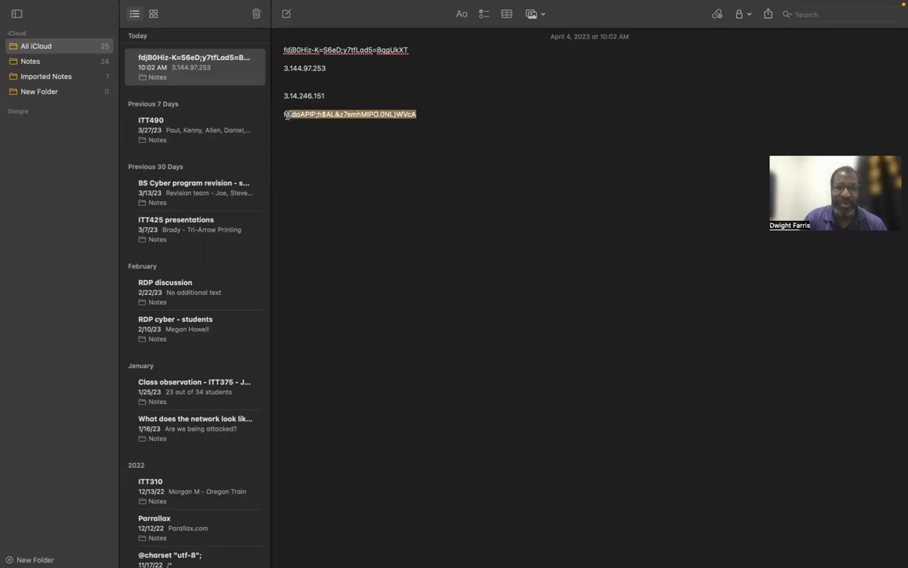
right_click(342, 116)
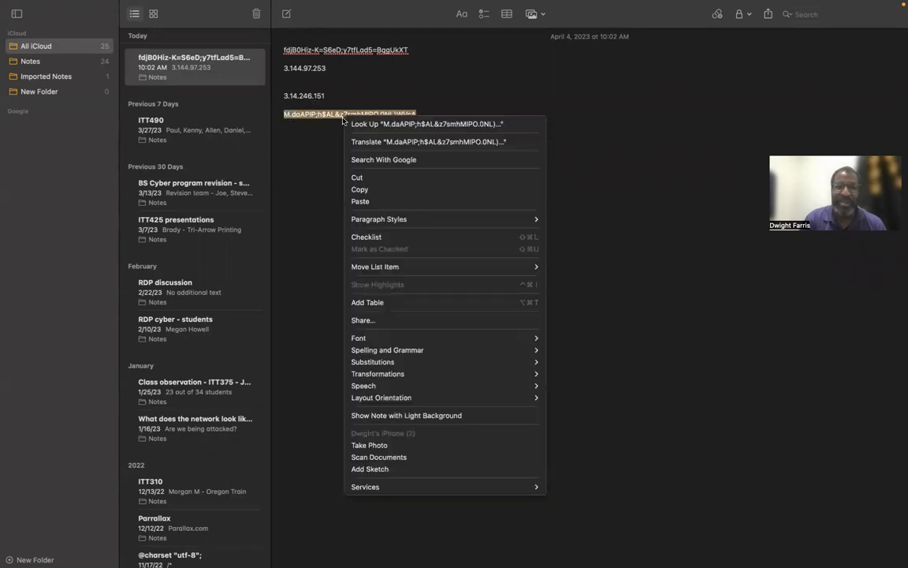
click(371, 190)
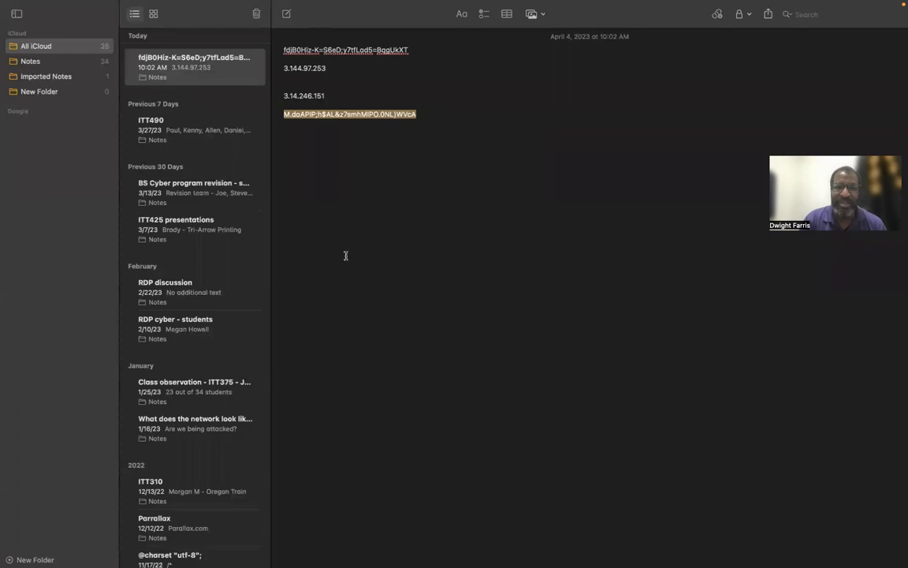
key(ctrl+Left)
click(421, 323)
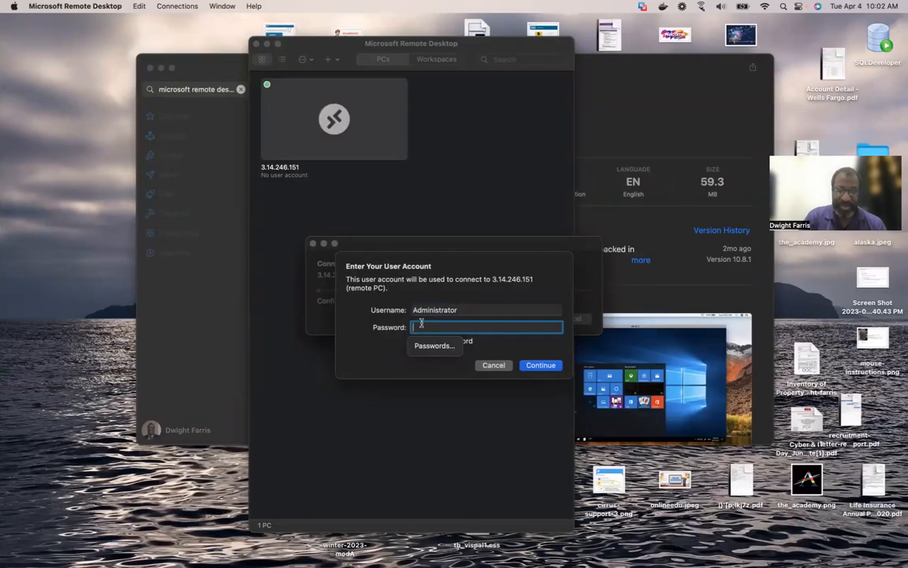
Paste the password and connect to 3.14.246.151, accepting the unverified certificate.
key(super+v)
click(544, 367)
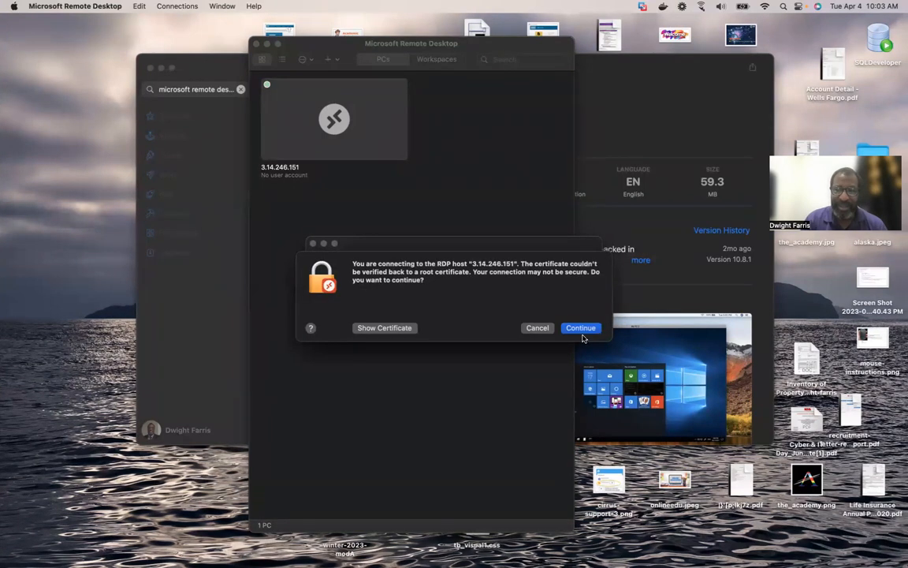
click(581, 328)
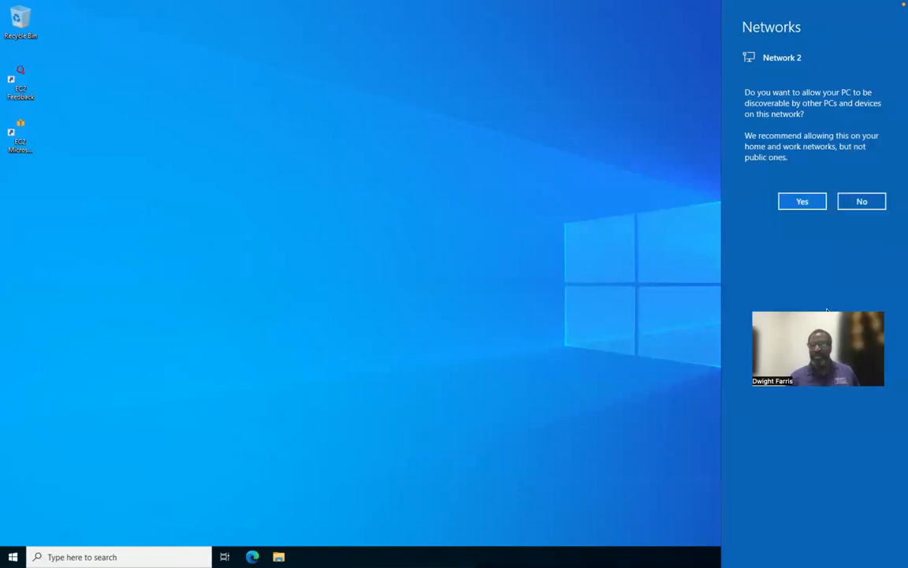
Allow the server to be discoverable on the network and launch Microsoft Edge.
click(803, 202)
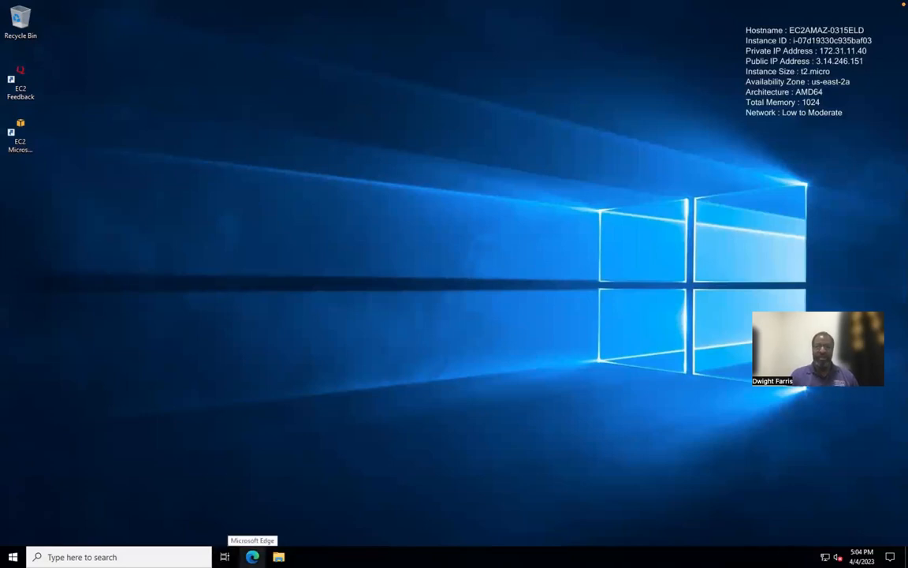
click(252, 556)
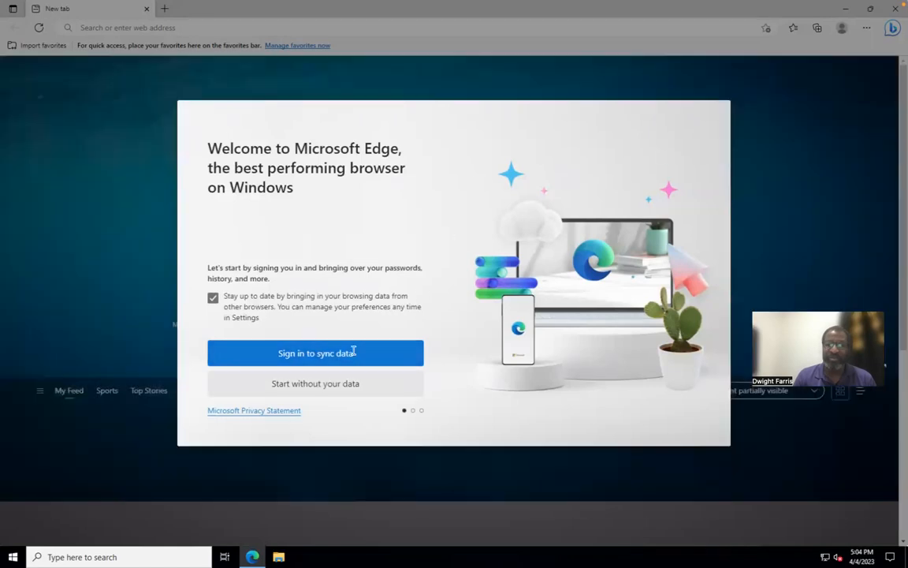
Finish Edge's first-run setup without signing in or importing Google data.
click(333, 391)
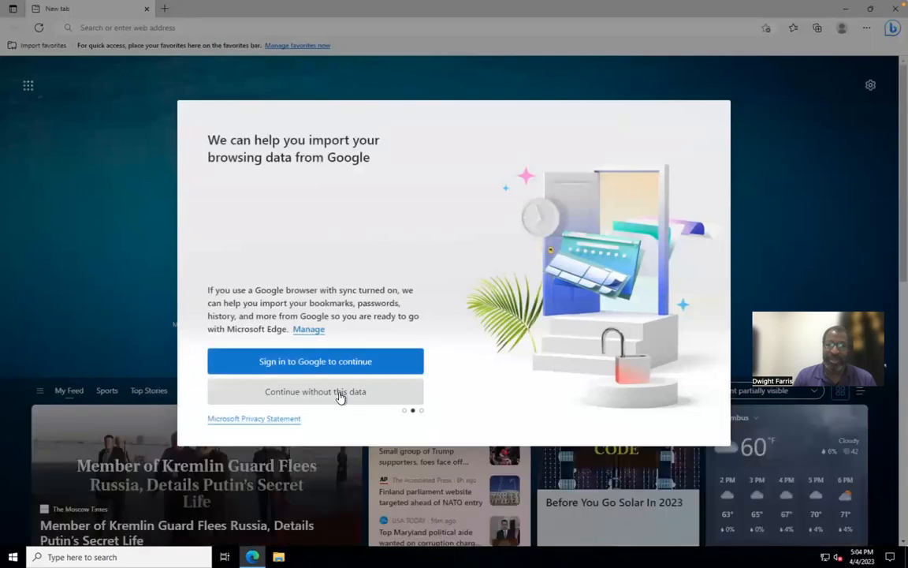
click(340, 394)
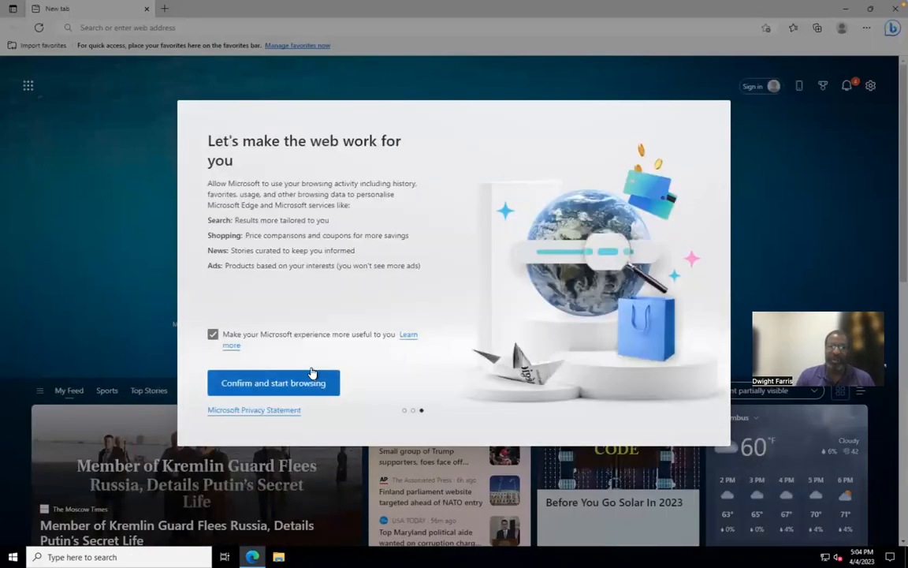
click(274, 383)
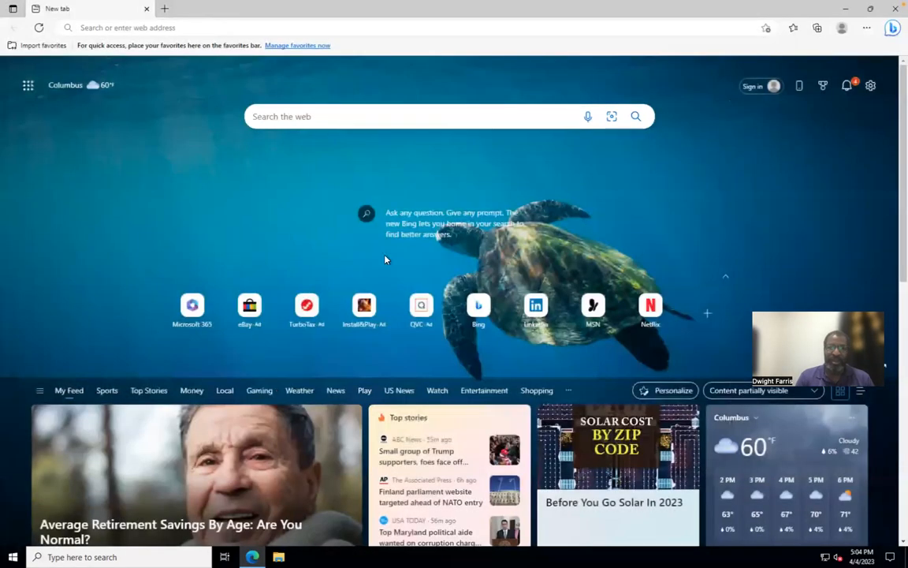
scroll(345, 292, down, 3)
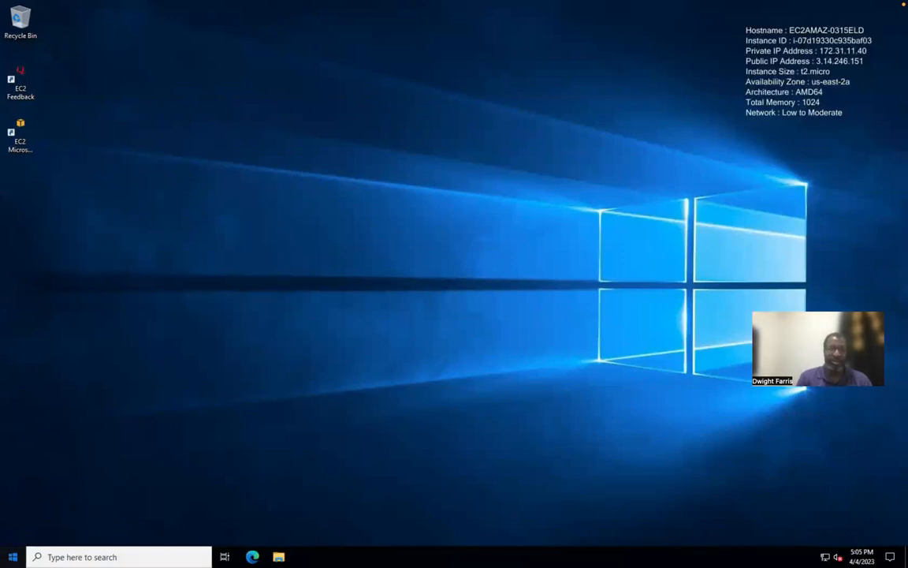
Shut down the Windows Server from the Start menu with the default Other (Unplanned) reason.
click(13, 557)
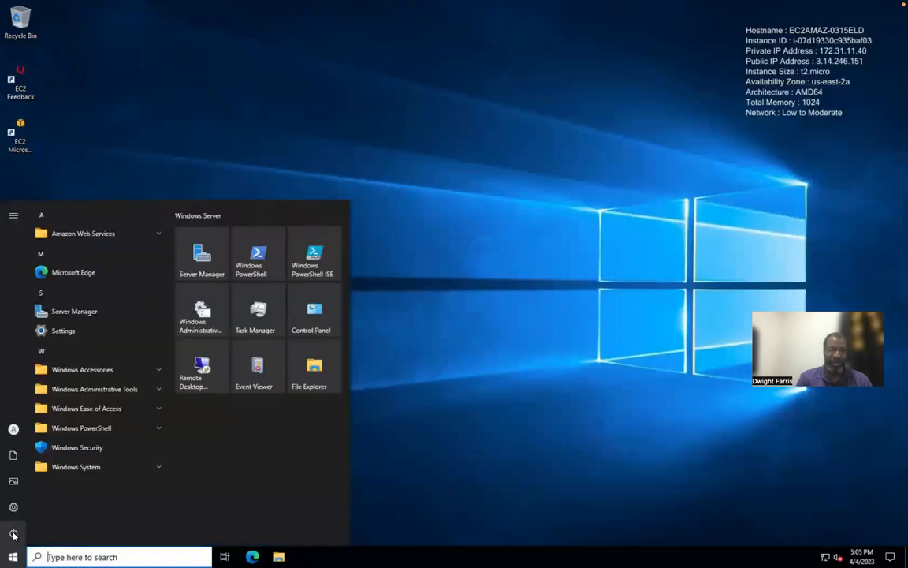
click(12, 533)
click(52, 492)
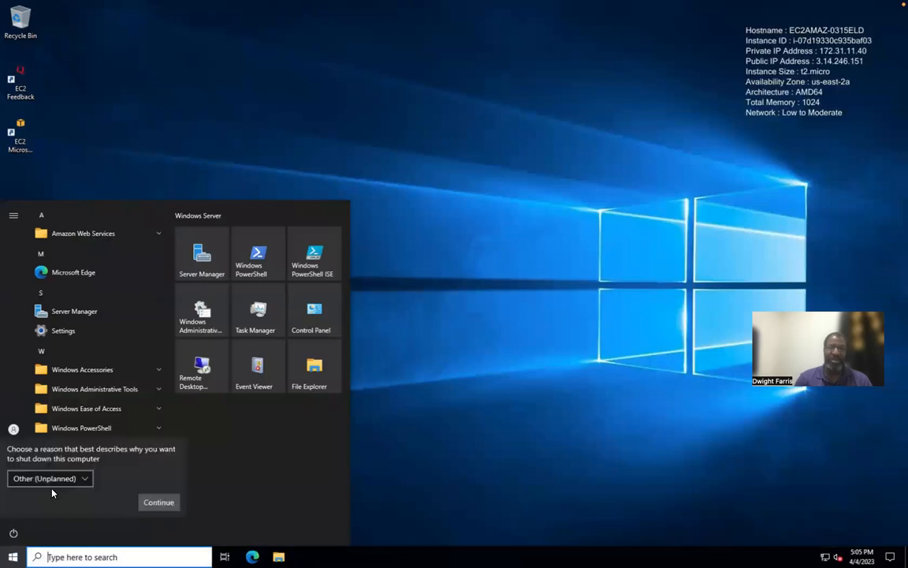
click(160, 503)
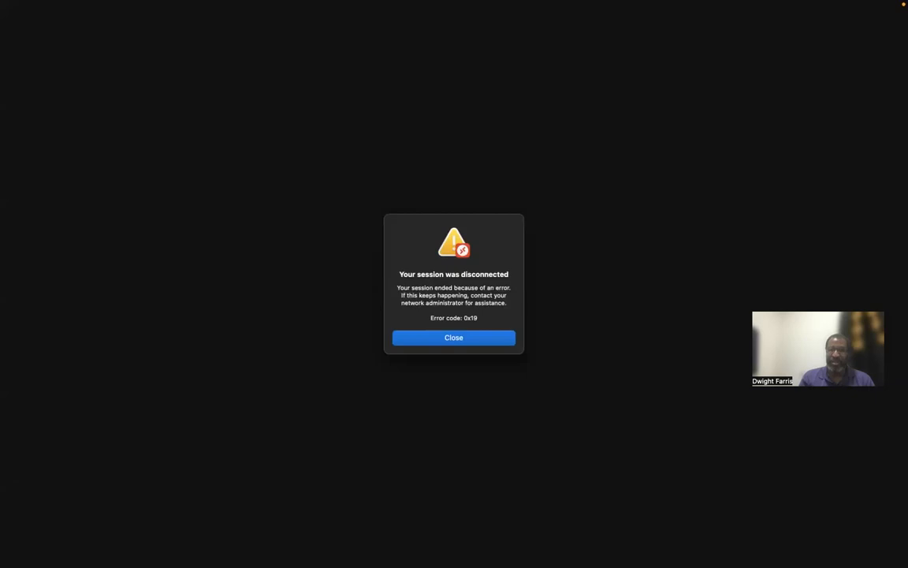
Dismiss the disconnect notice, then reload the EC2 Instances list to confirm ASUIFT200 is Stopping.
click(453, 337)
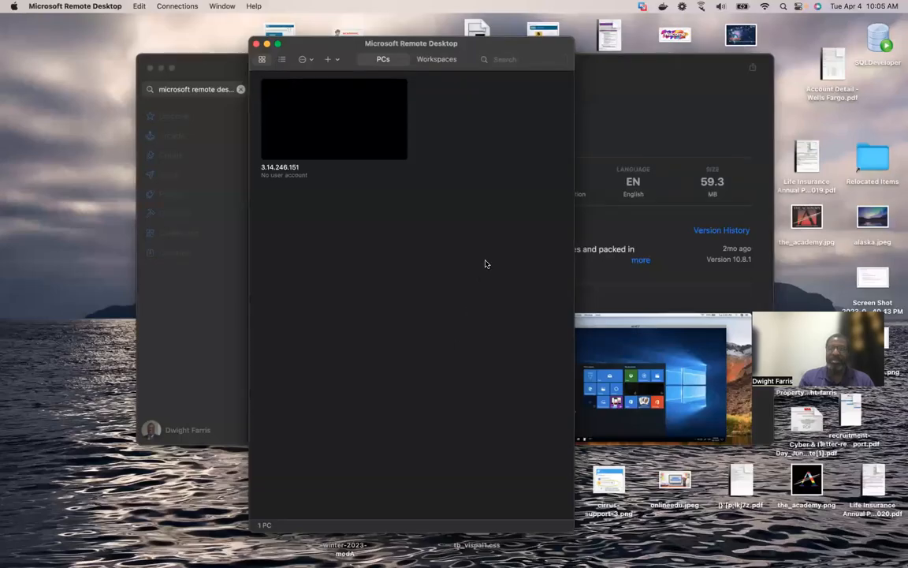
key(ctrl+Right)
key(ctrl+Right)
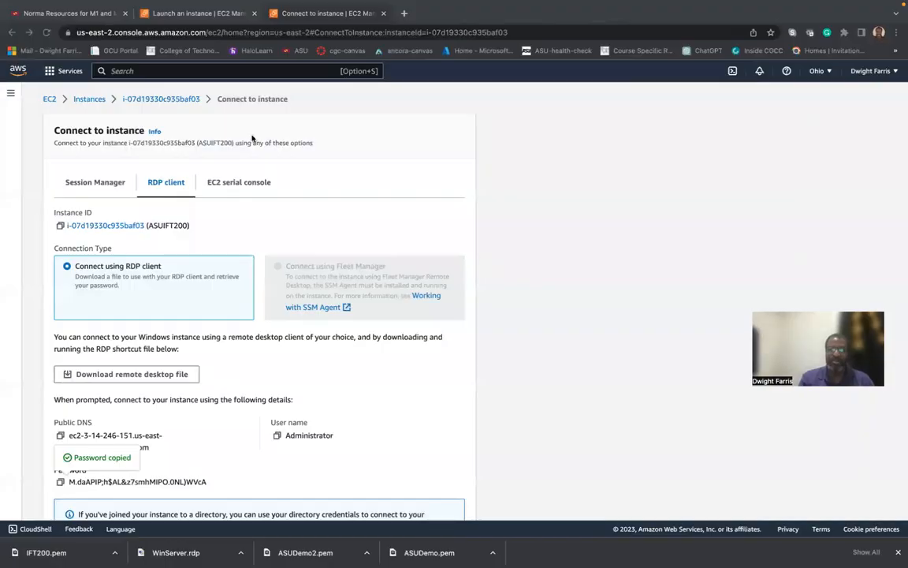
click(91, 99)
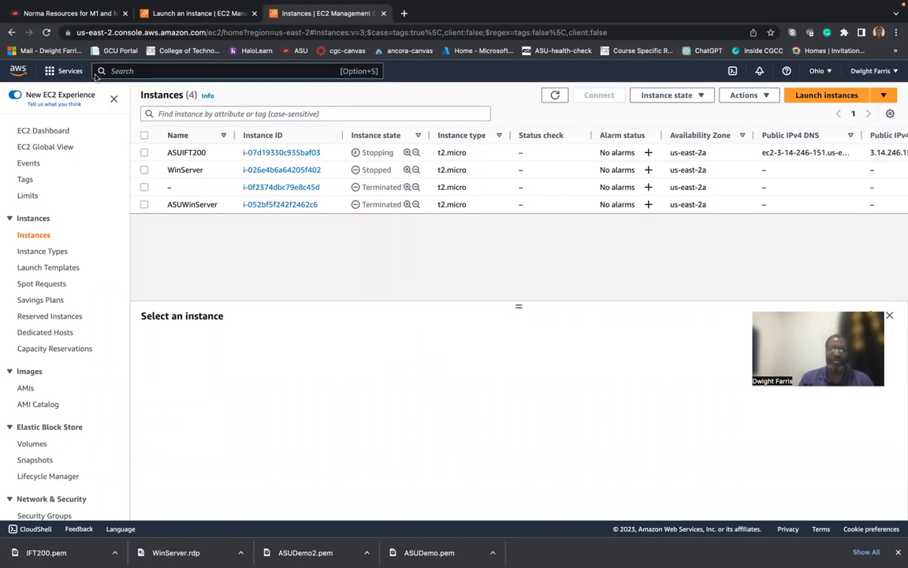
click(48, 35)
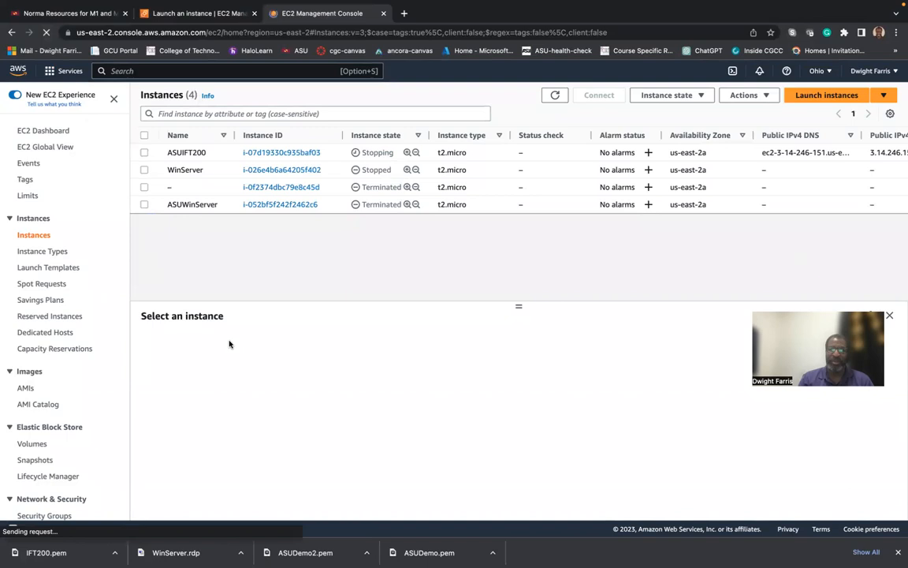